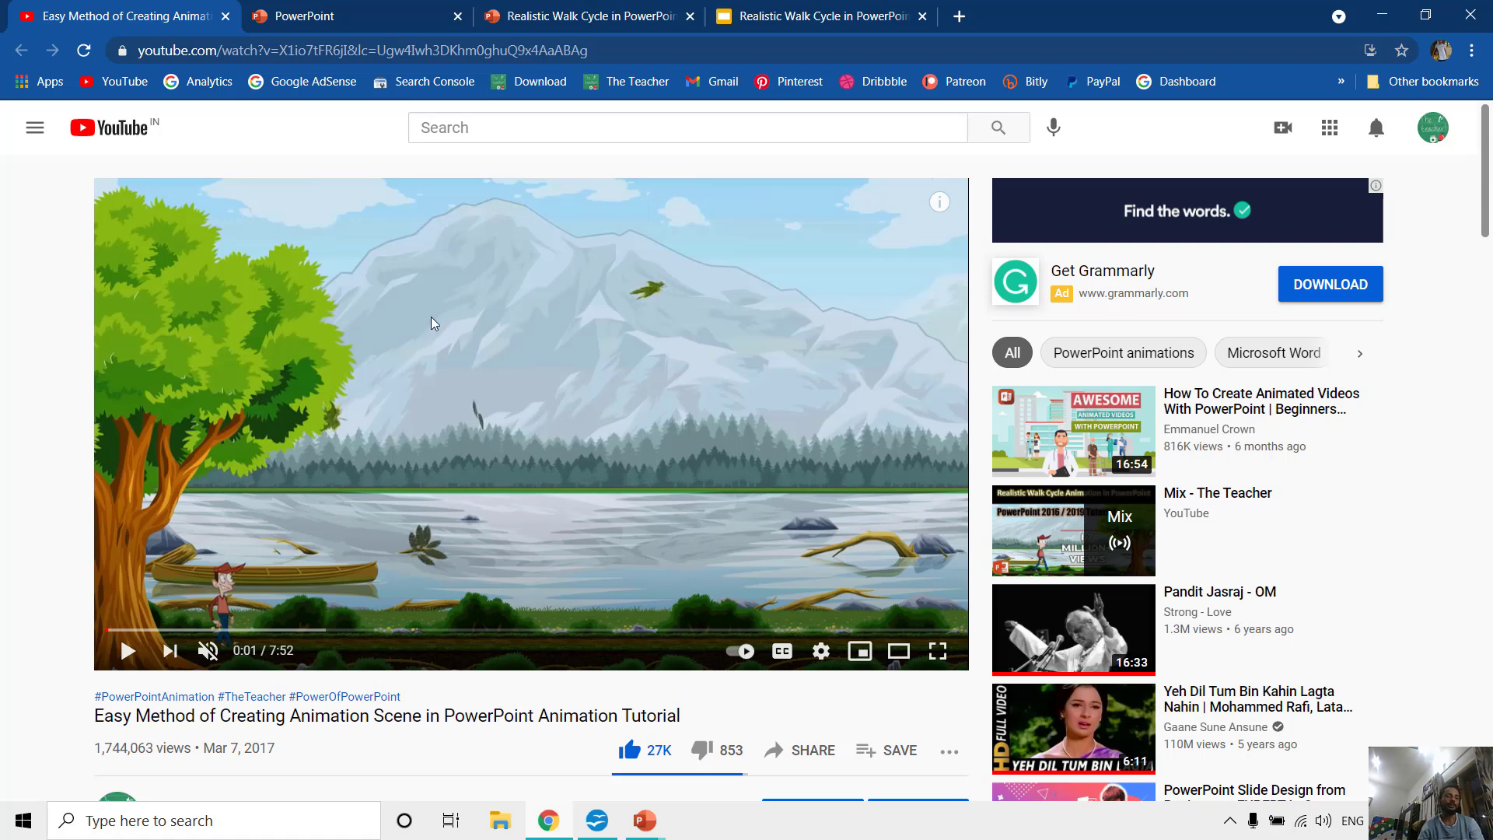
Play the YouTube animated-scene tutorial, pause it at 0:13, then go to the PowerPoint start page.
scroll(451, 389, "down", 3)
scroll(484, 527, "down", 3)
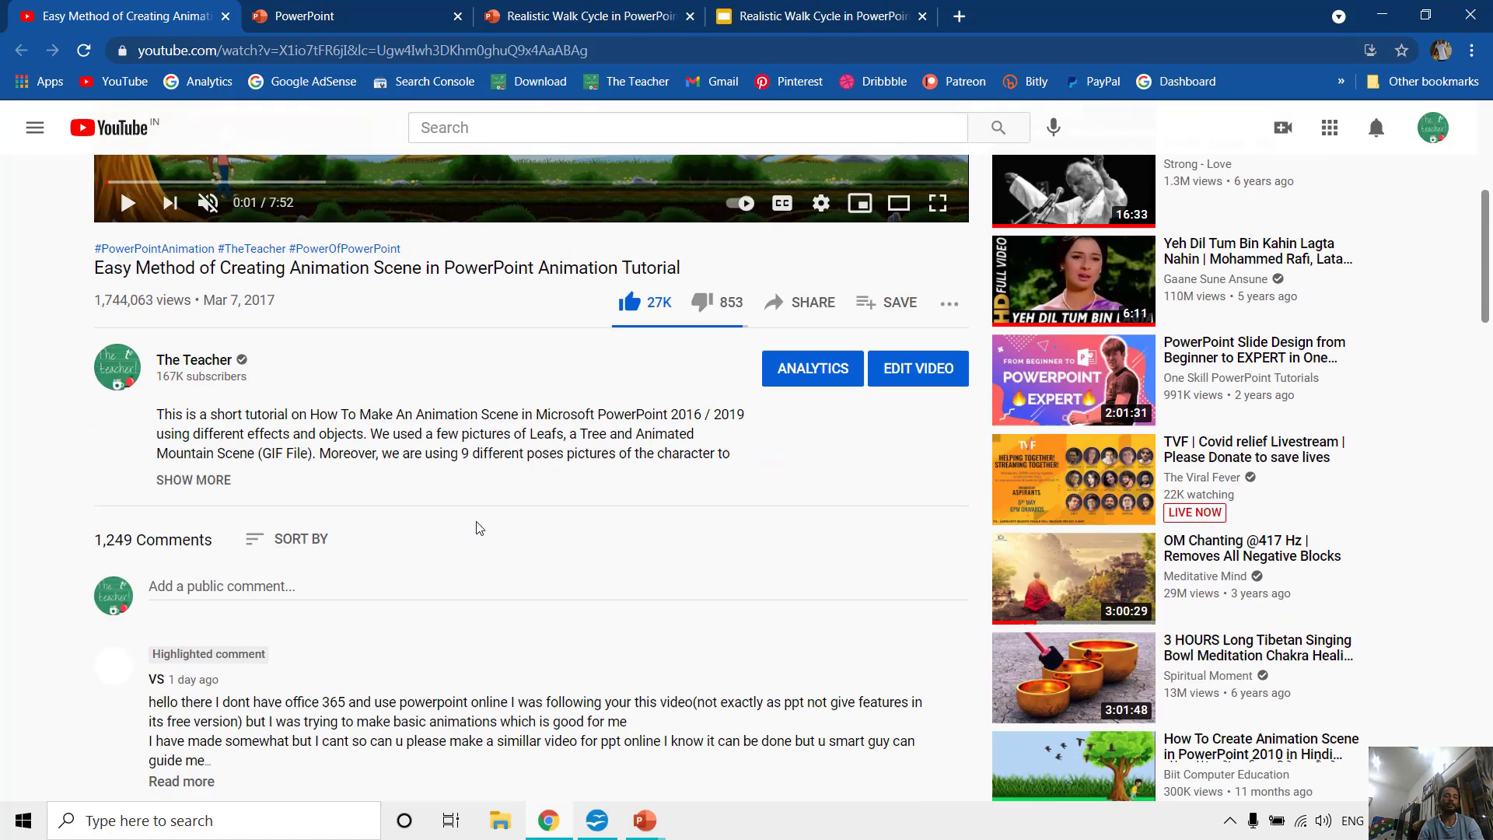
scroll(480, 528, "down", 2)
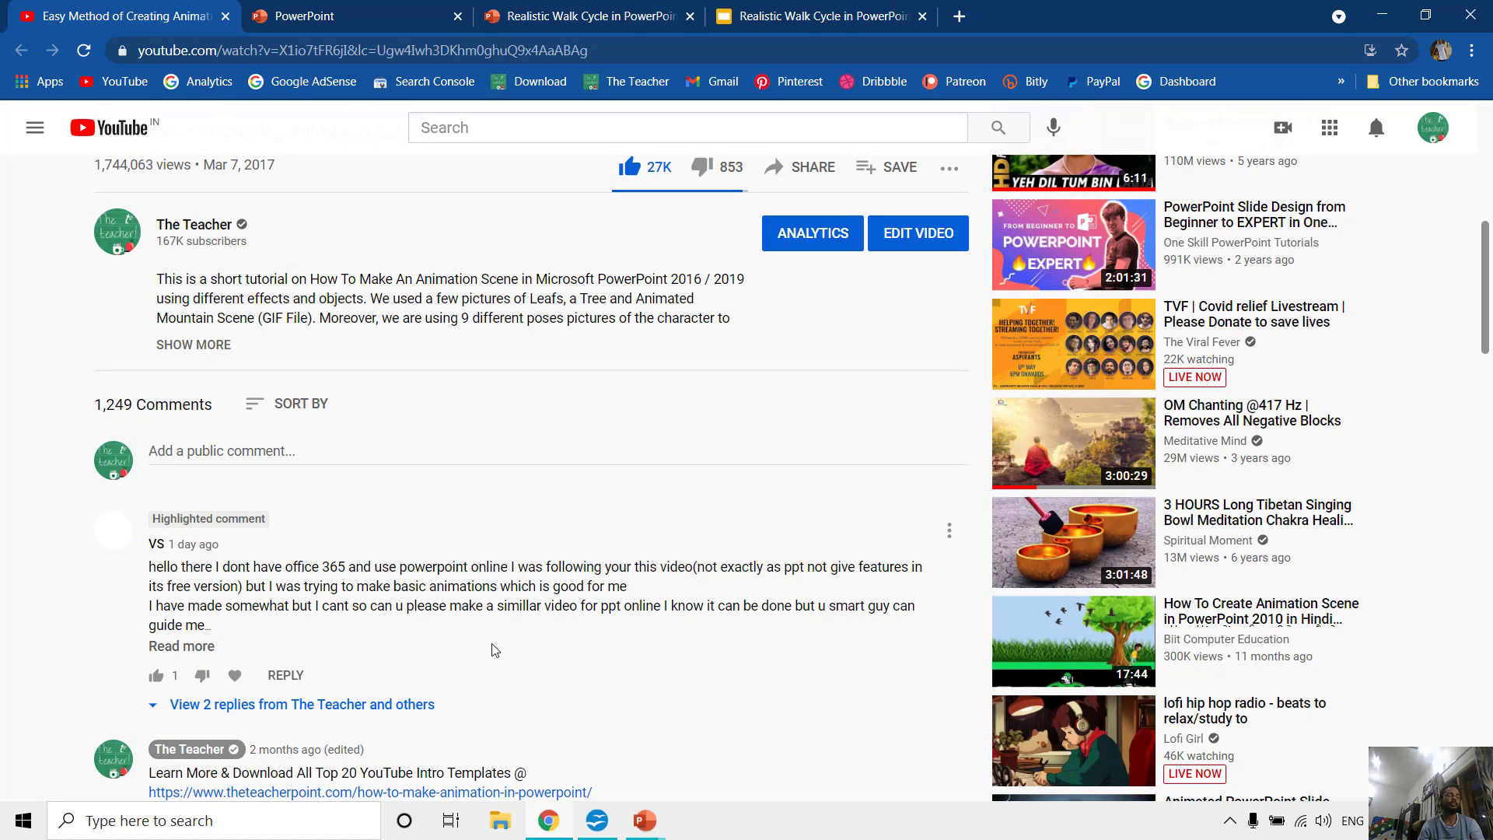
scroll(463, 651, "up", 7)
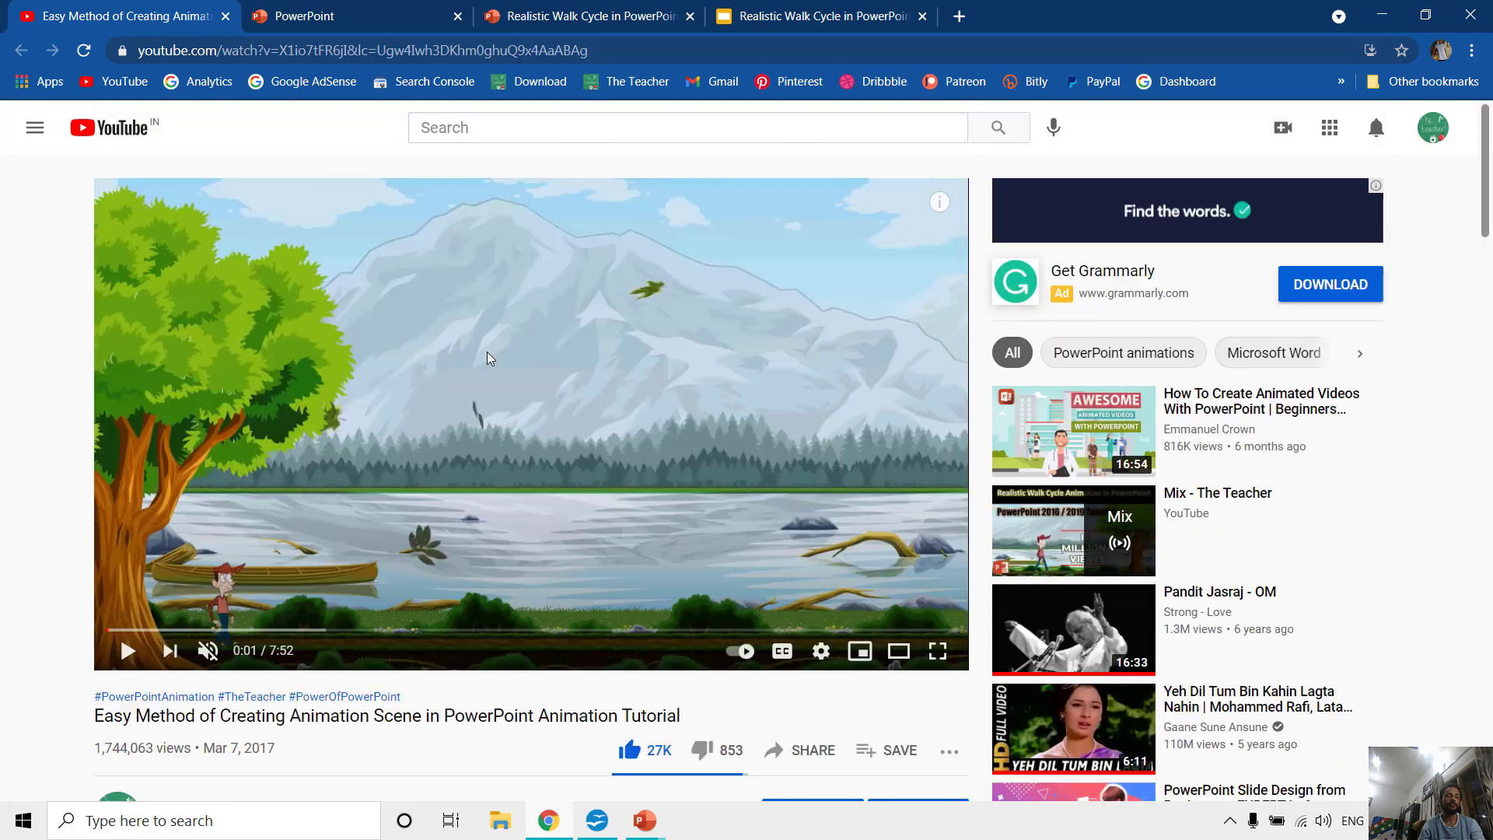
left_click(588, 449)
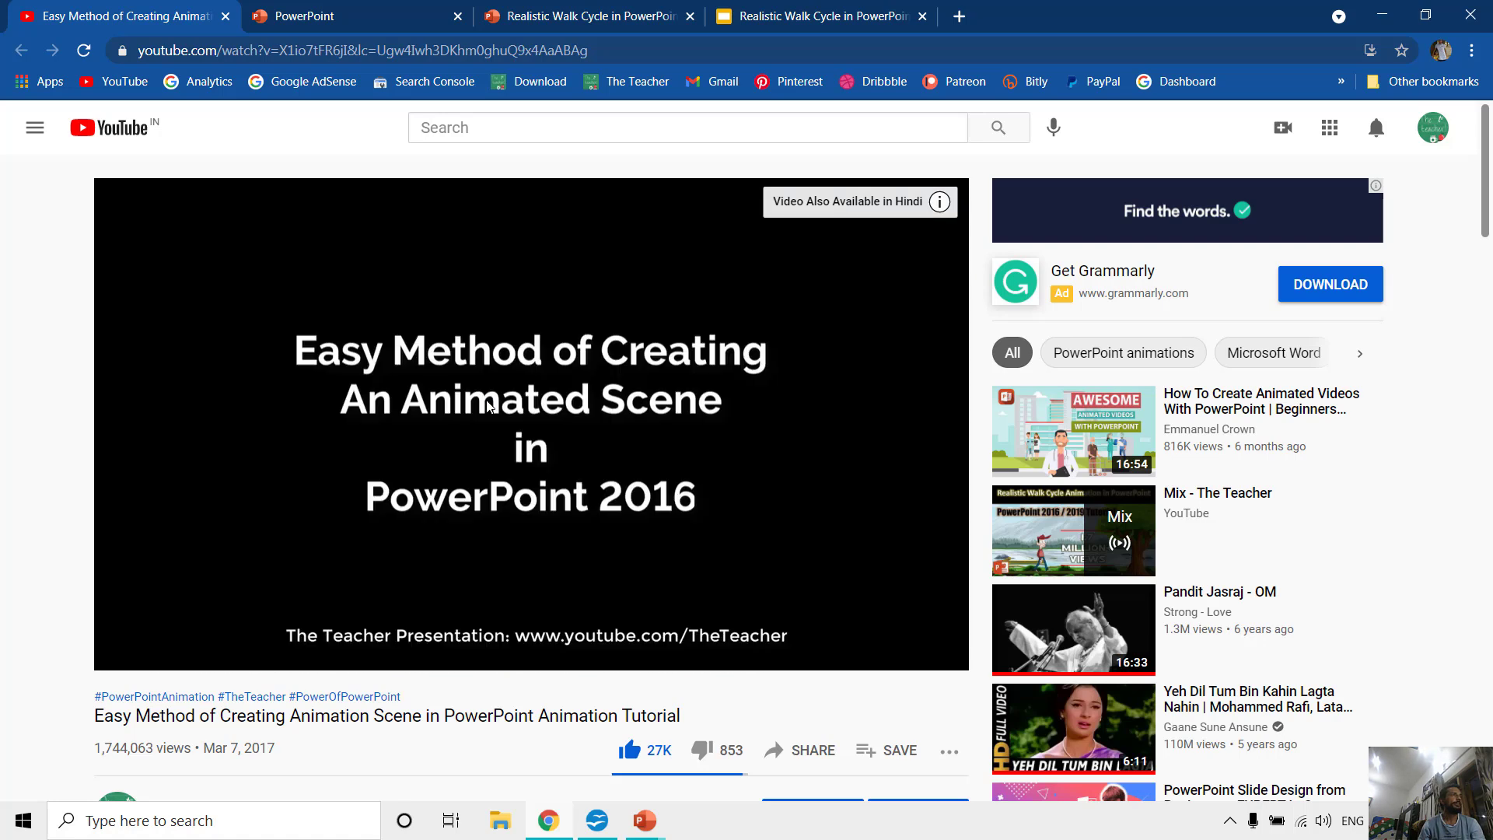
left_click(544, 393)
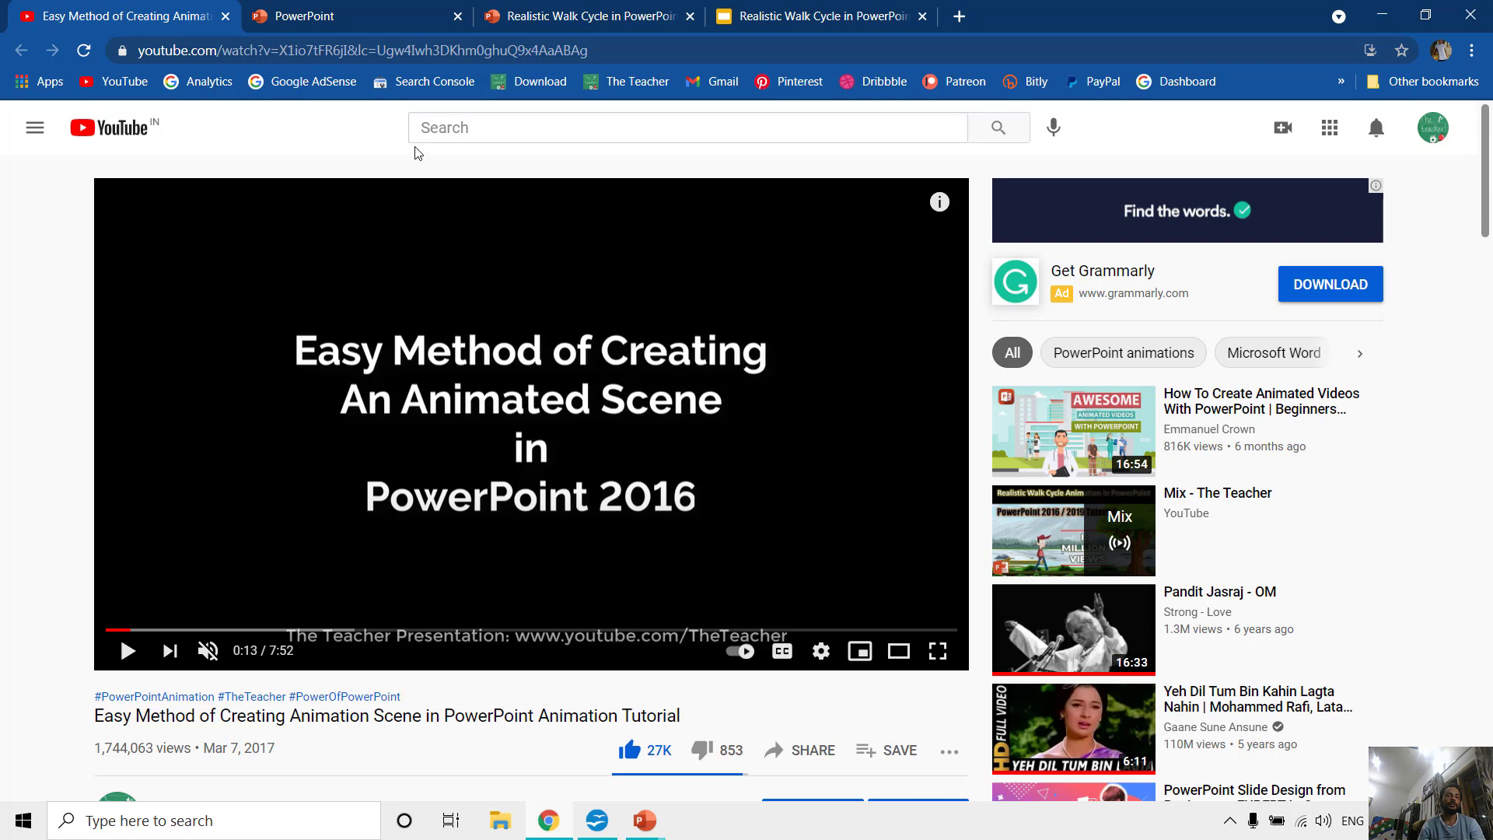
left_click(308, 15)
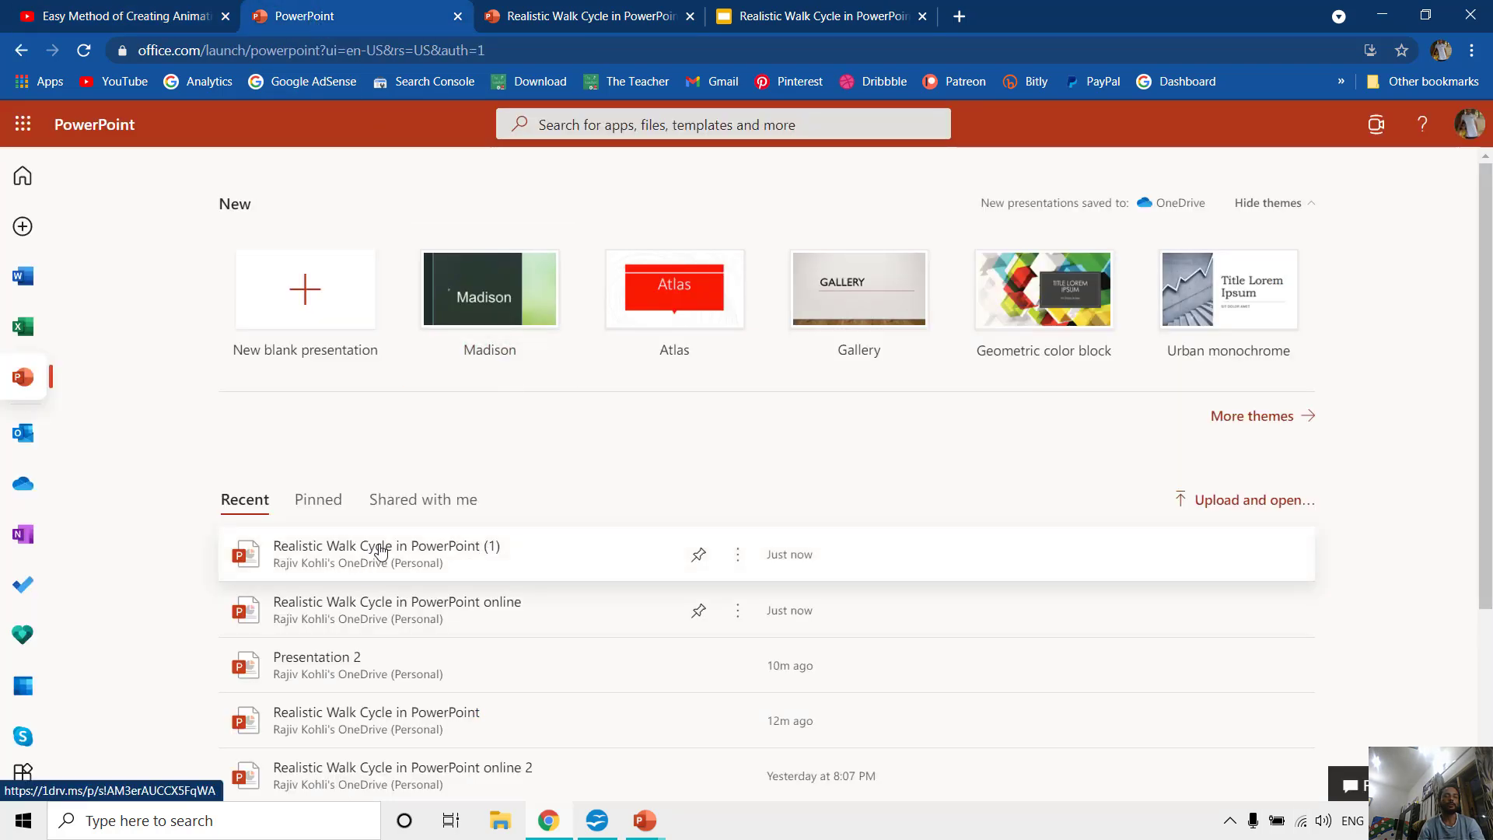
Open 'Realistic Walk Cycle in PowerPoint (1)' from recent files and bring up the desktop PowerPoint copy.
left_click(437, 562)
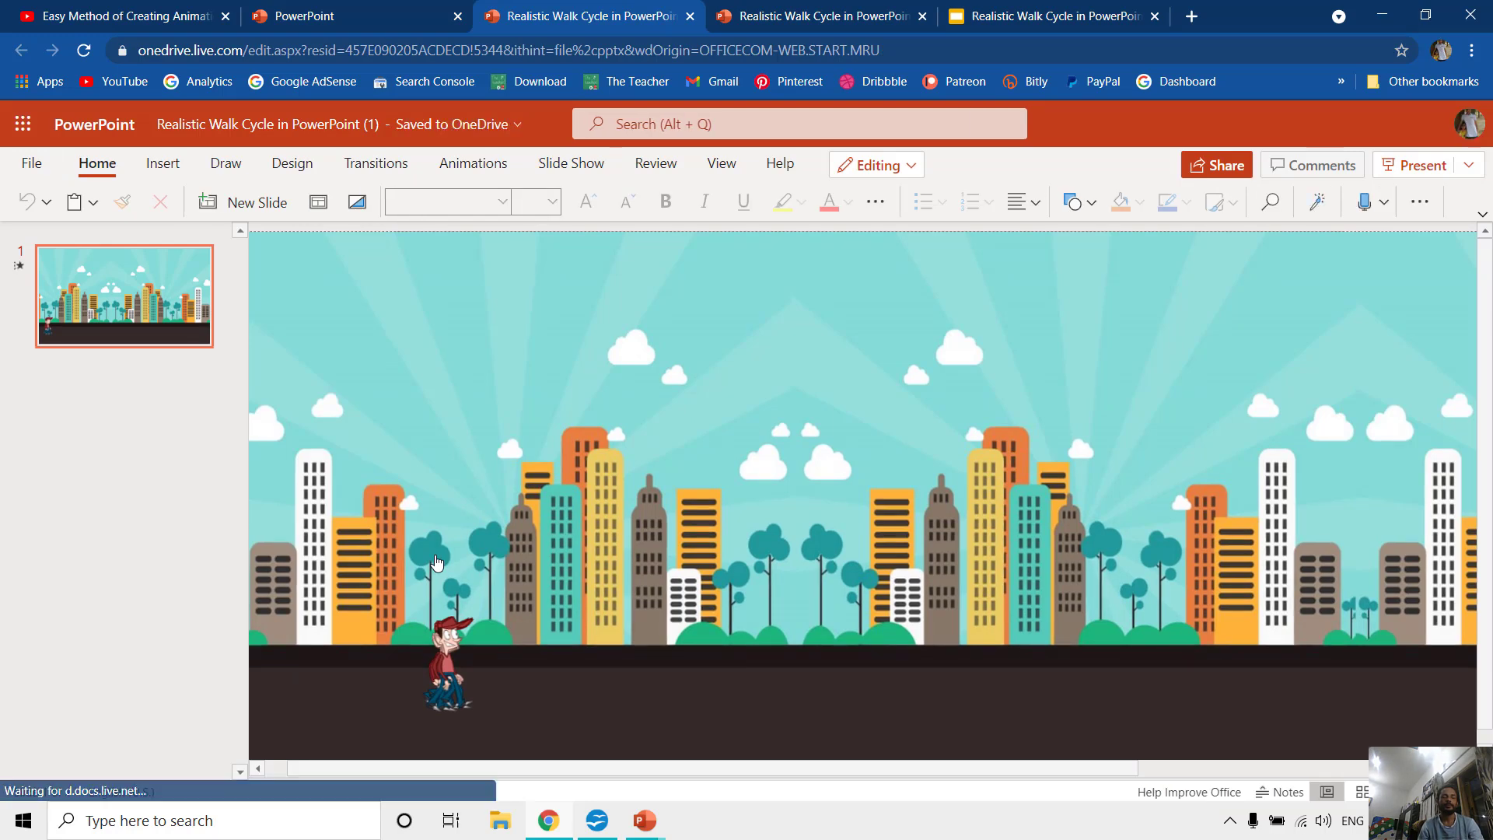
mouse_move(660, 830)
left_click(750, 727)
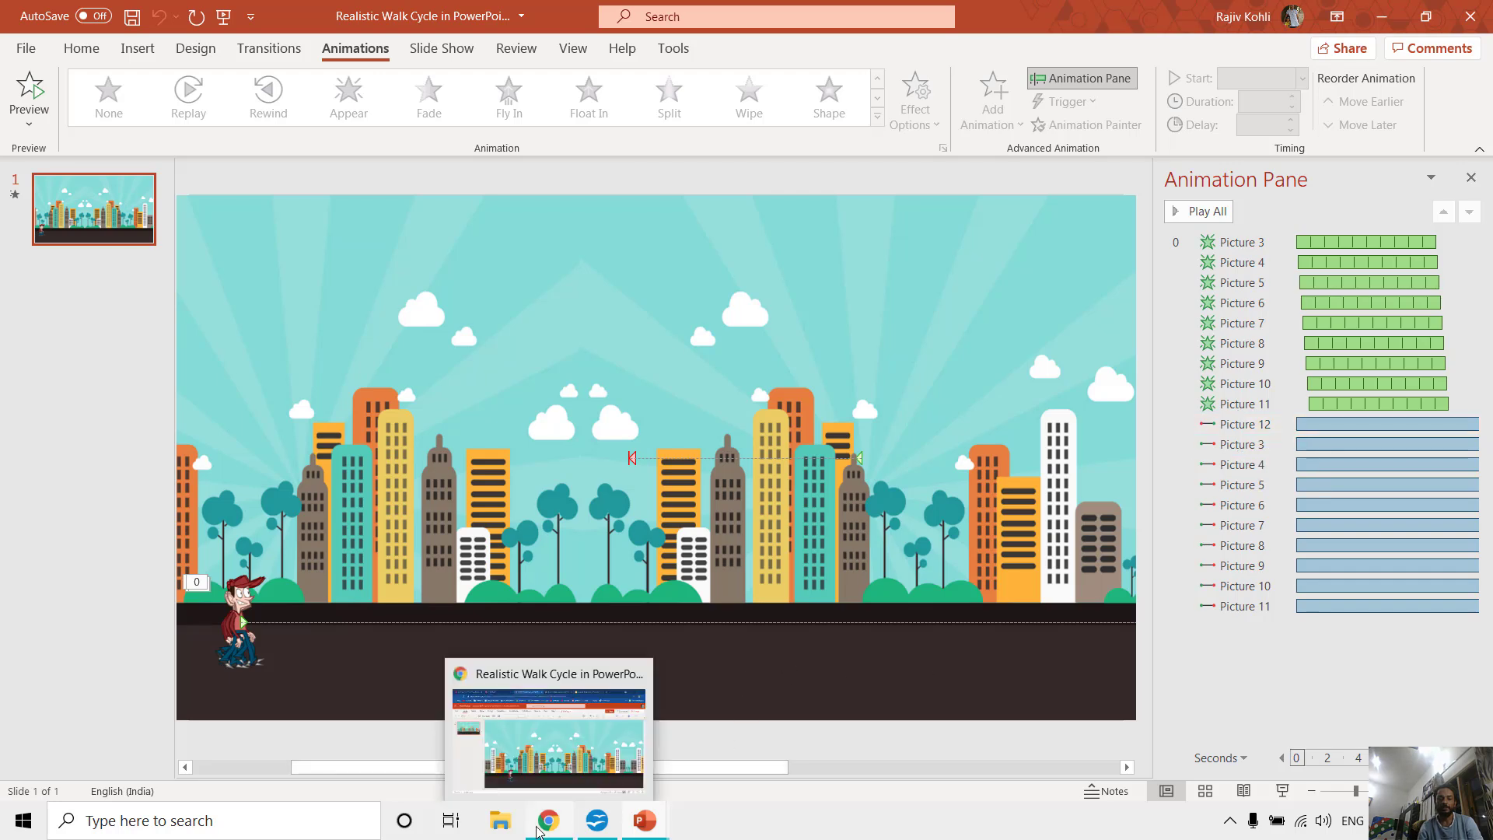
Return to the city-street slide of the presentation in PowerPoint Online.
left_click(535, 805)
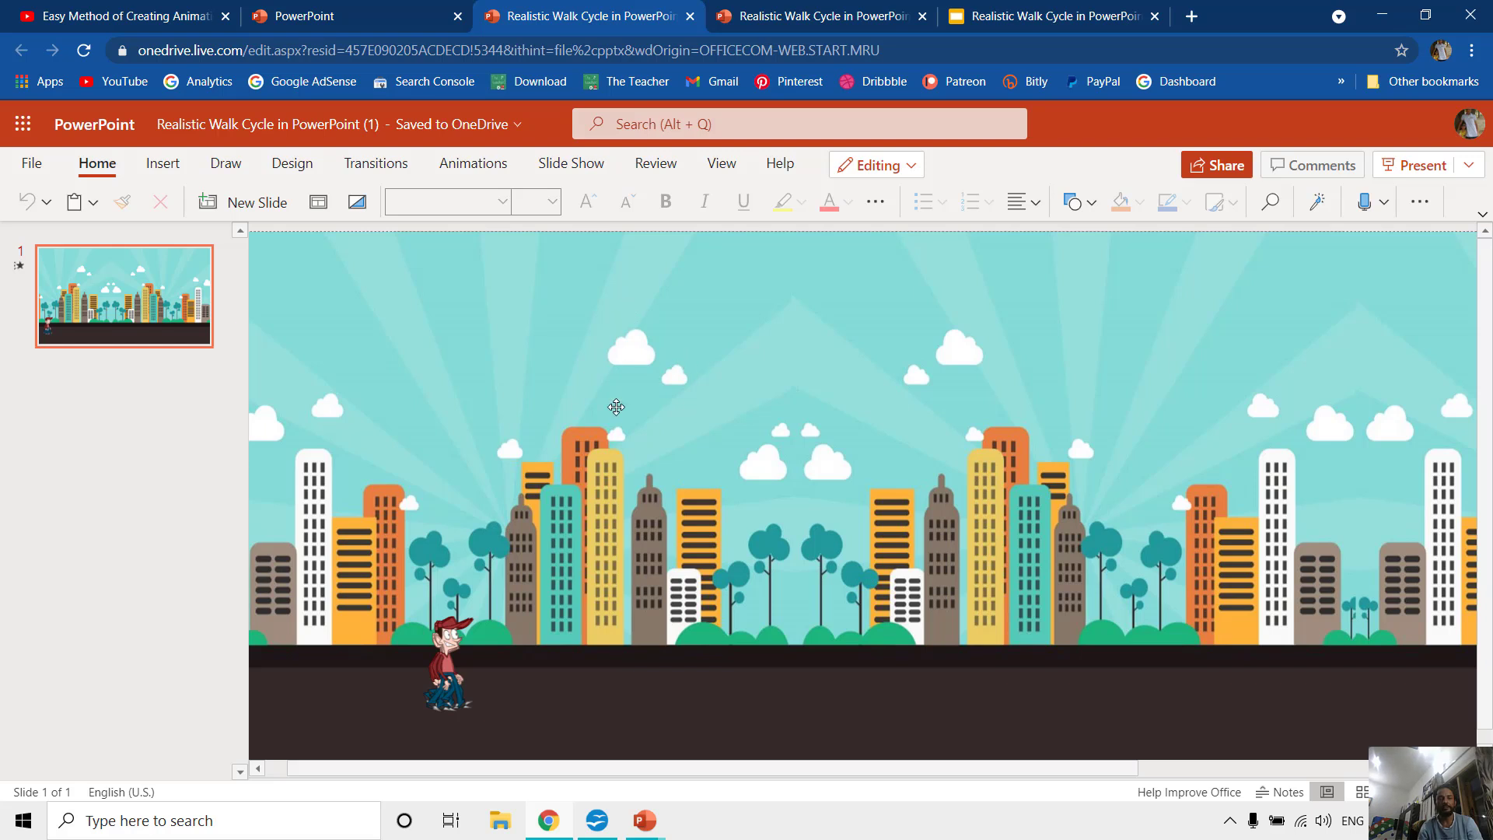
Browse the Animations gallery effects available for the walking character in PowerPoint Online.
left_click(492, 167)
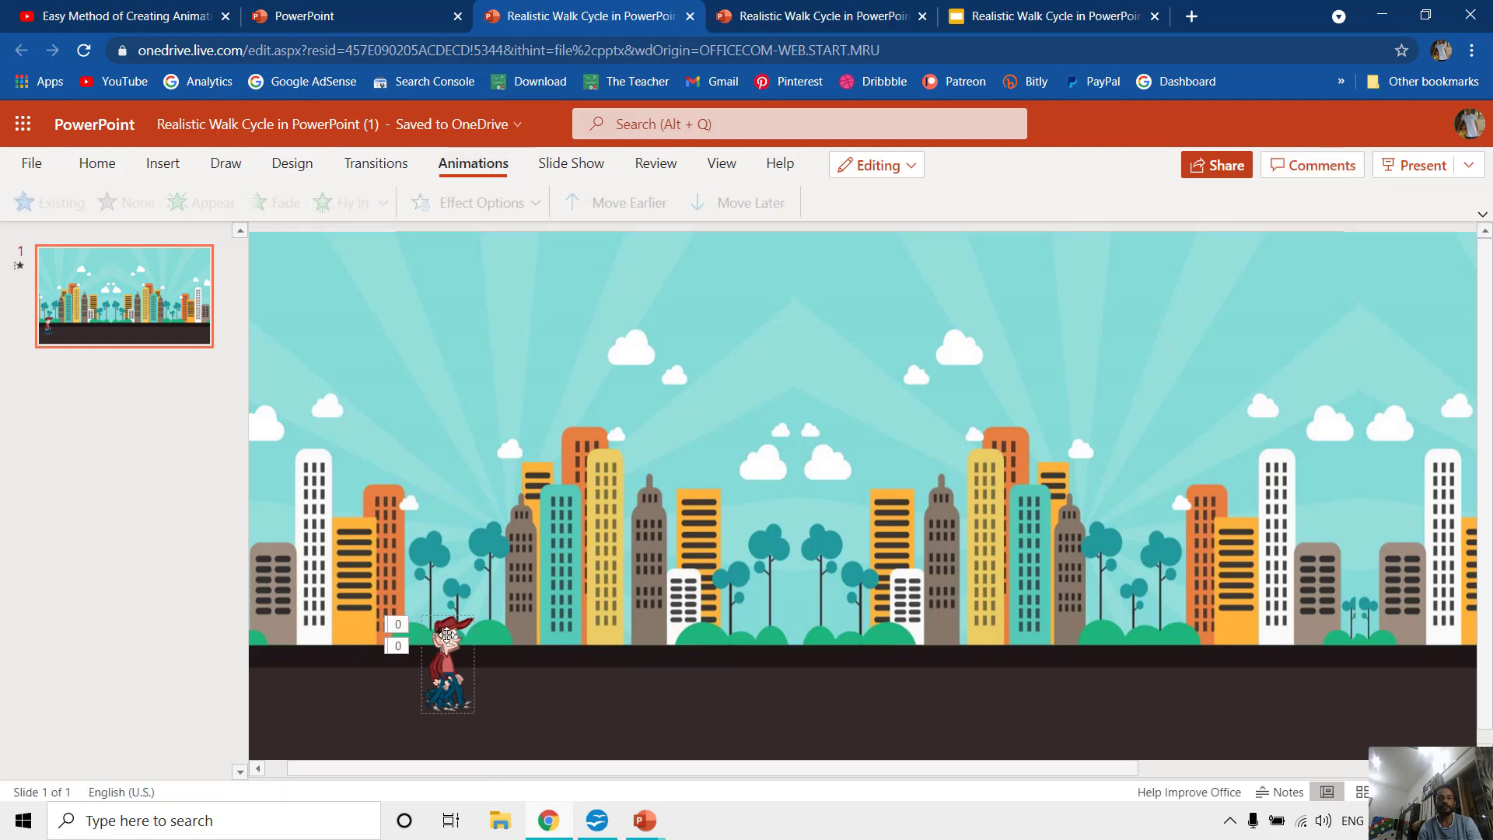
left_click(447, 634)
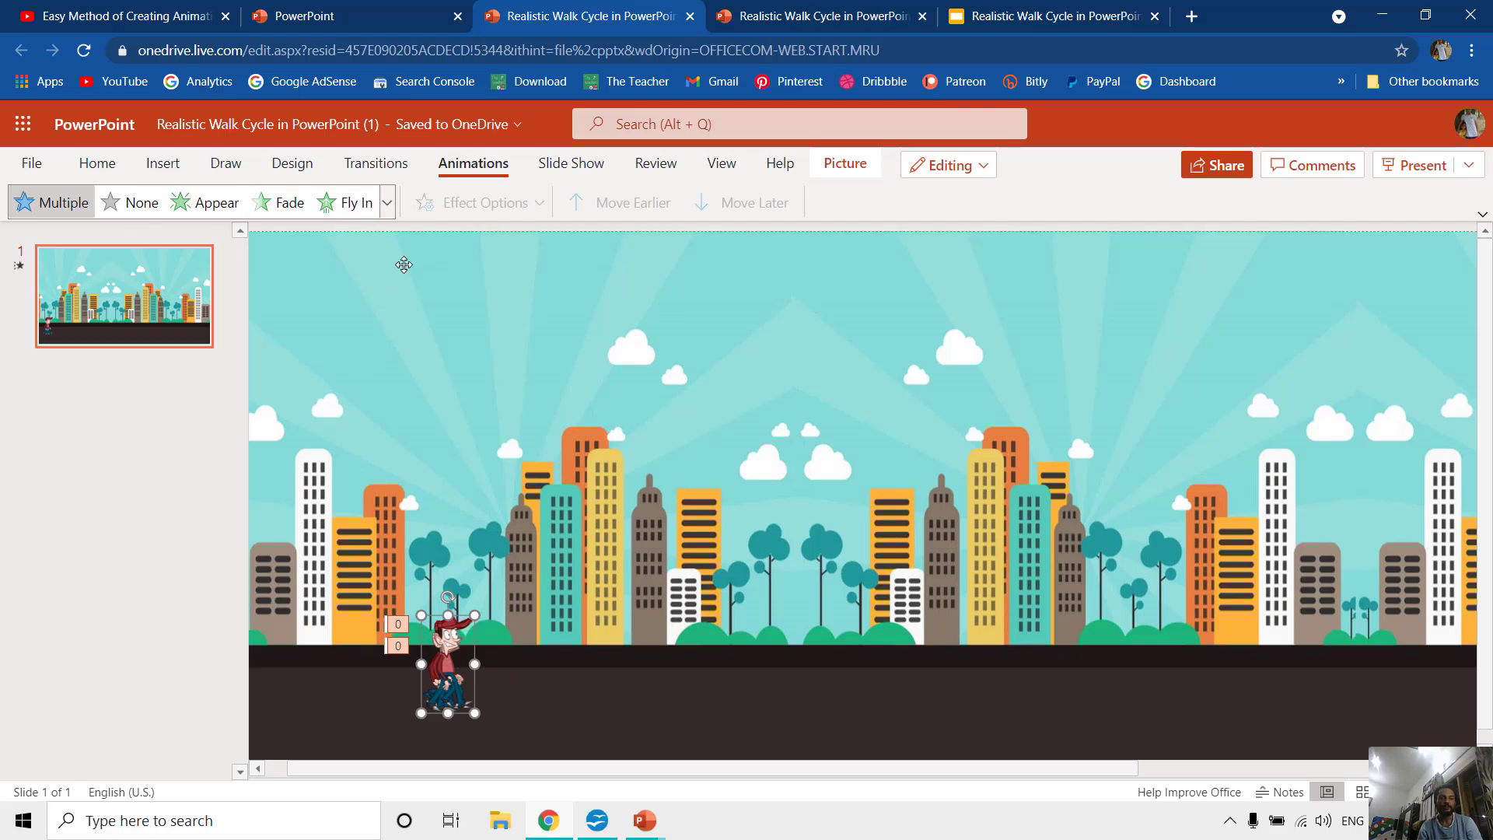
left_click(387, 203)
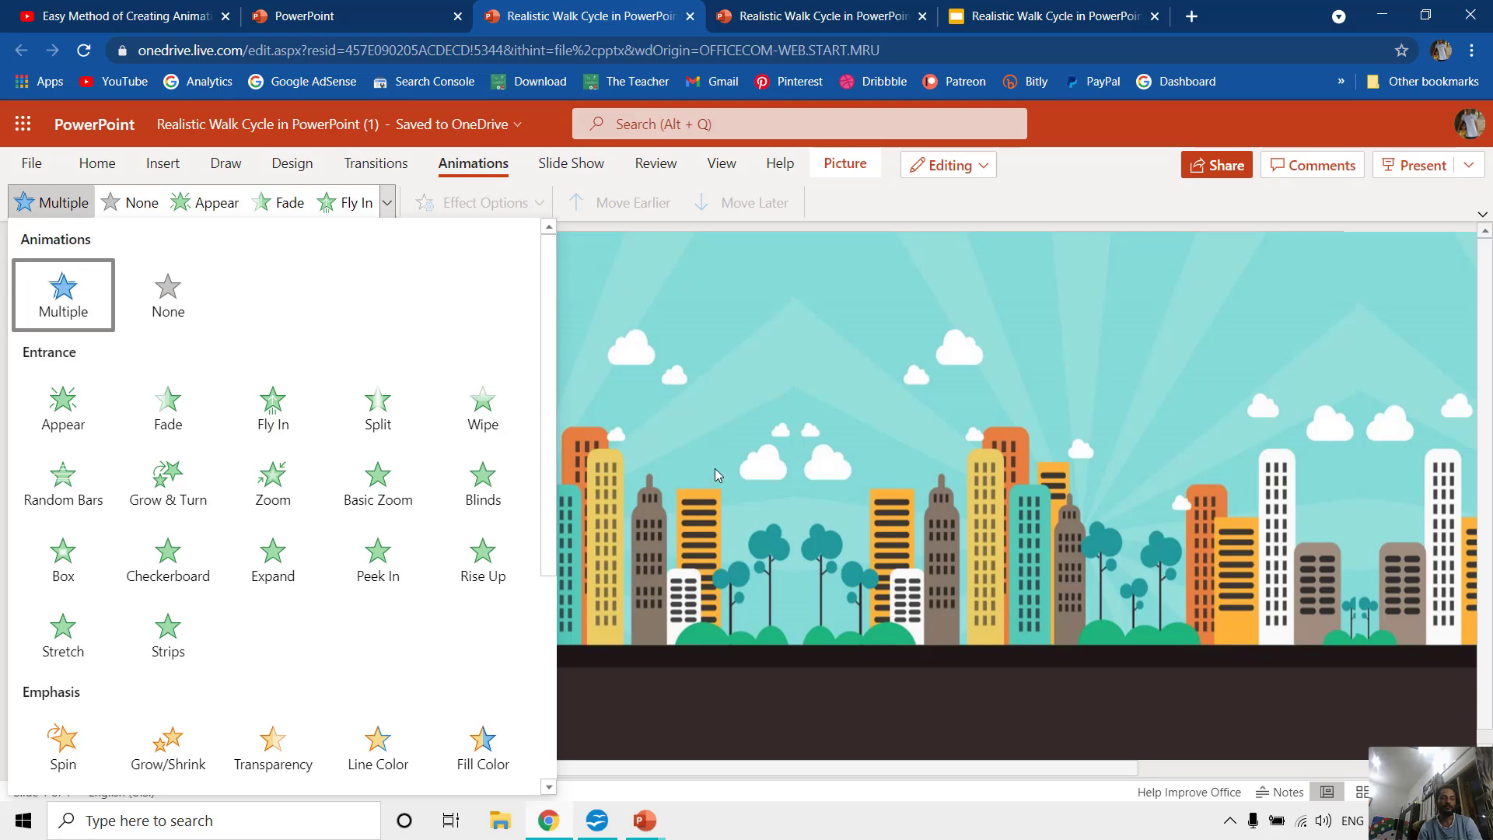
left_click(489, 681)
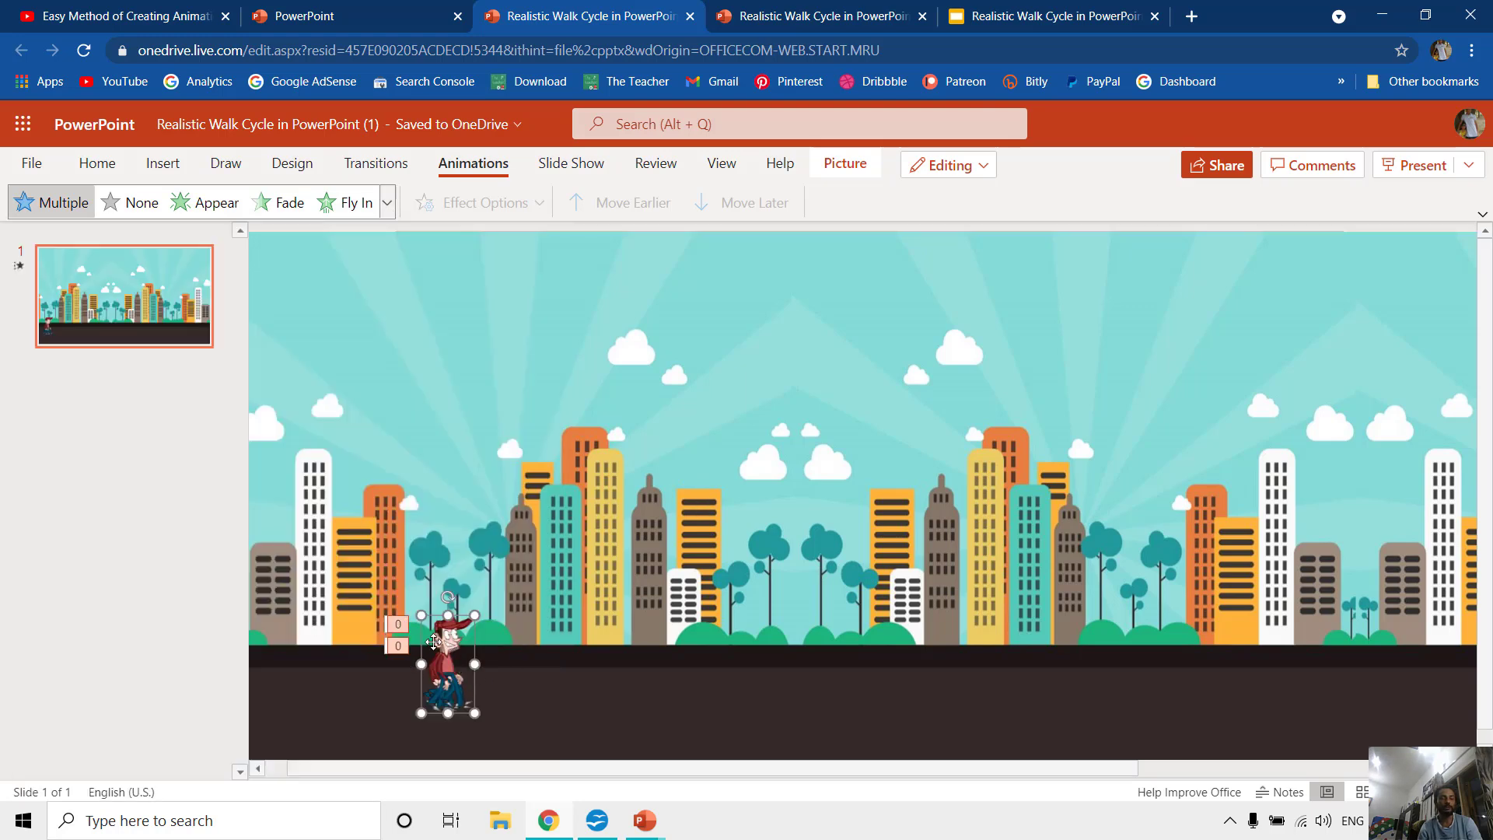
Switch to desktop PowerPoint and select the Picture 3 animation in the list.
mouse_move(645, 821)
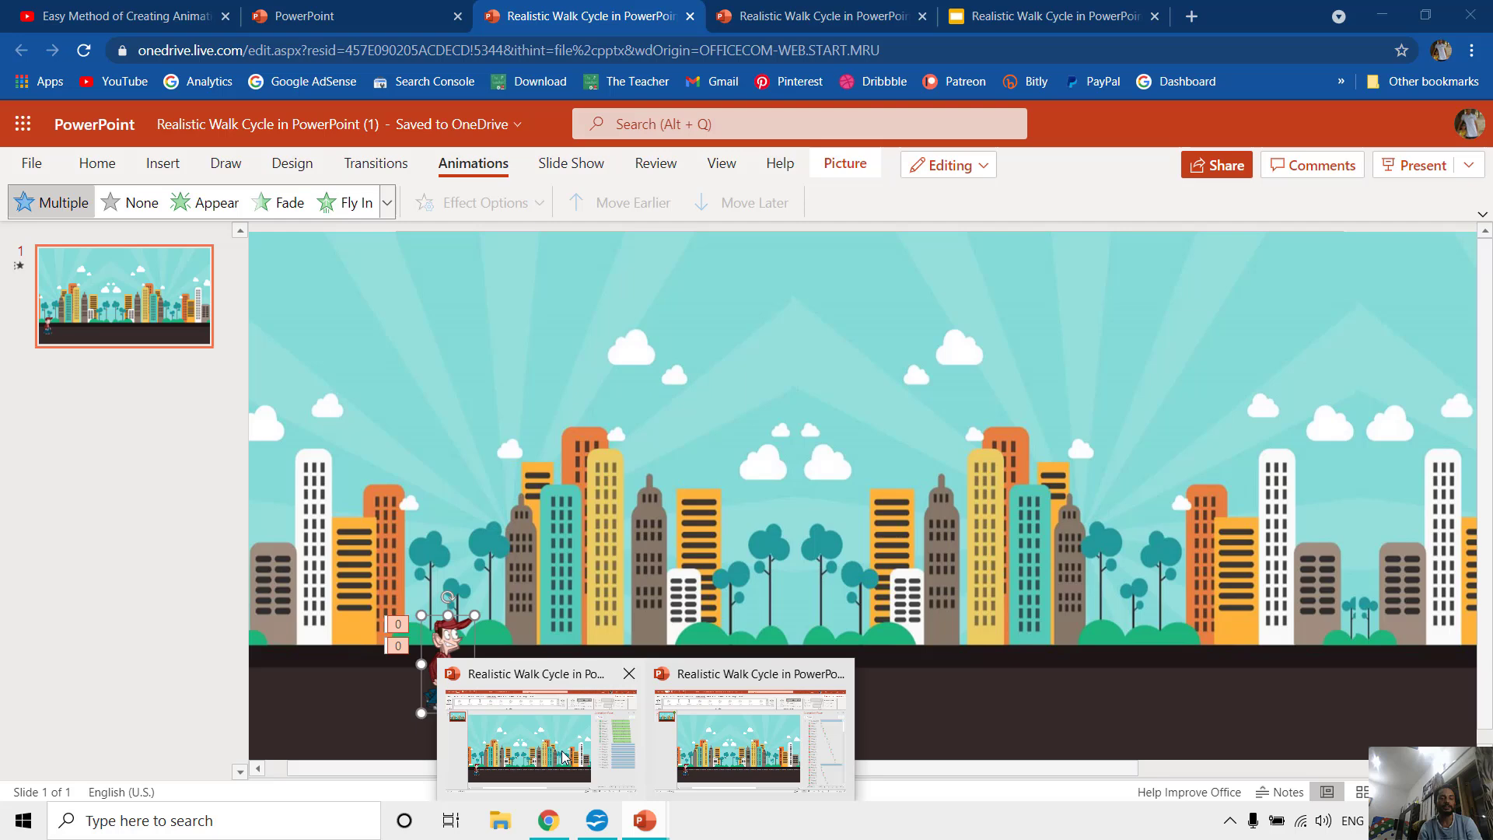
left_click(716, 684)
left_click(1259, 244)
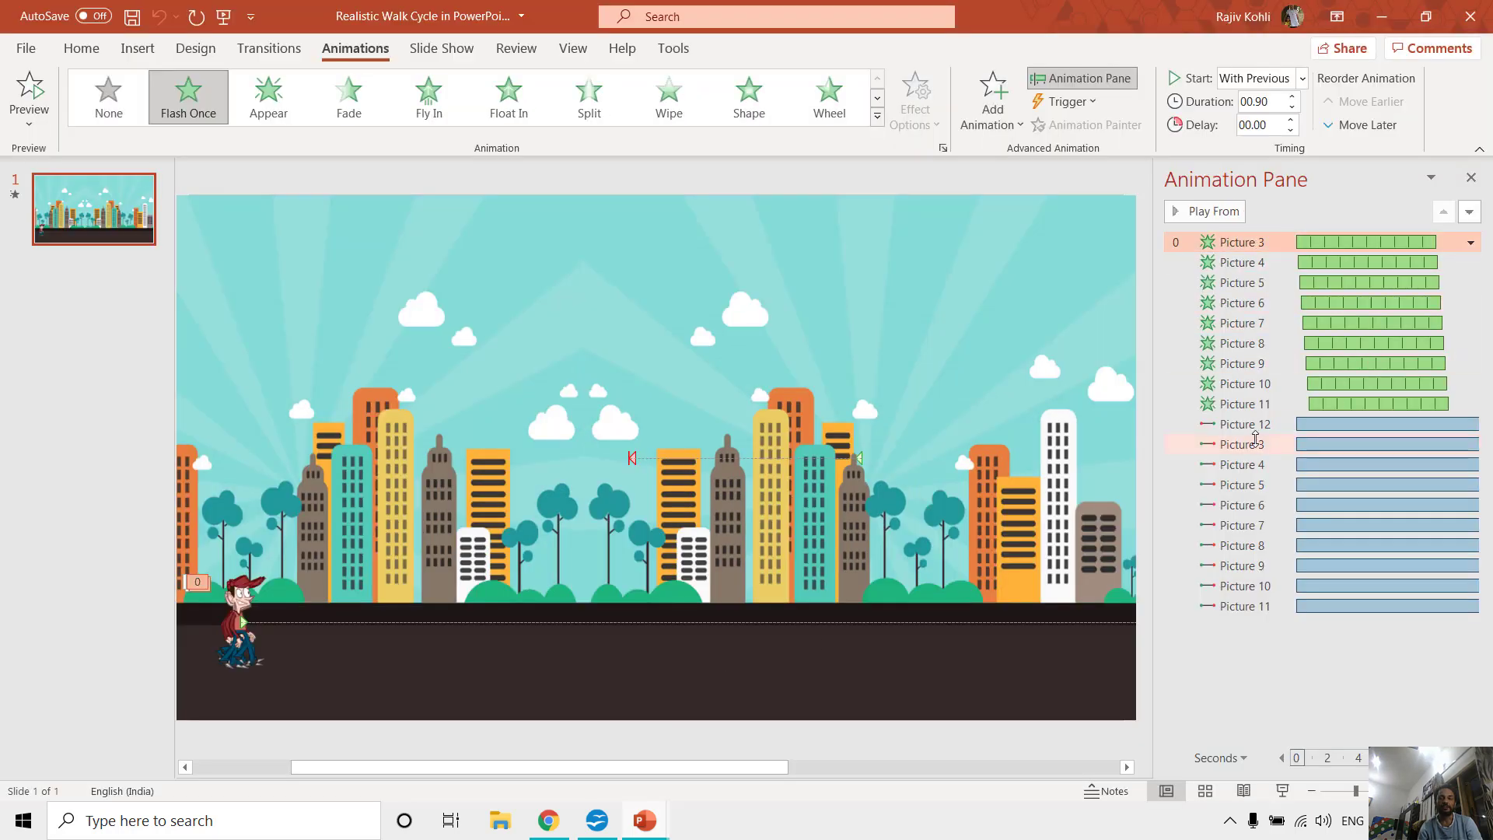
Review the Picture 12 motion animation, then switch back to PowerPoint Online.
left_click(1256, 424)
key("alt+Tab")
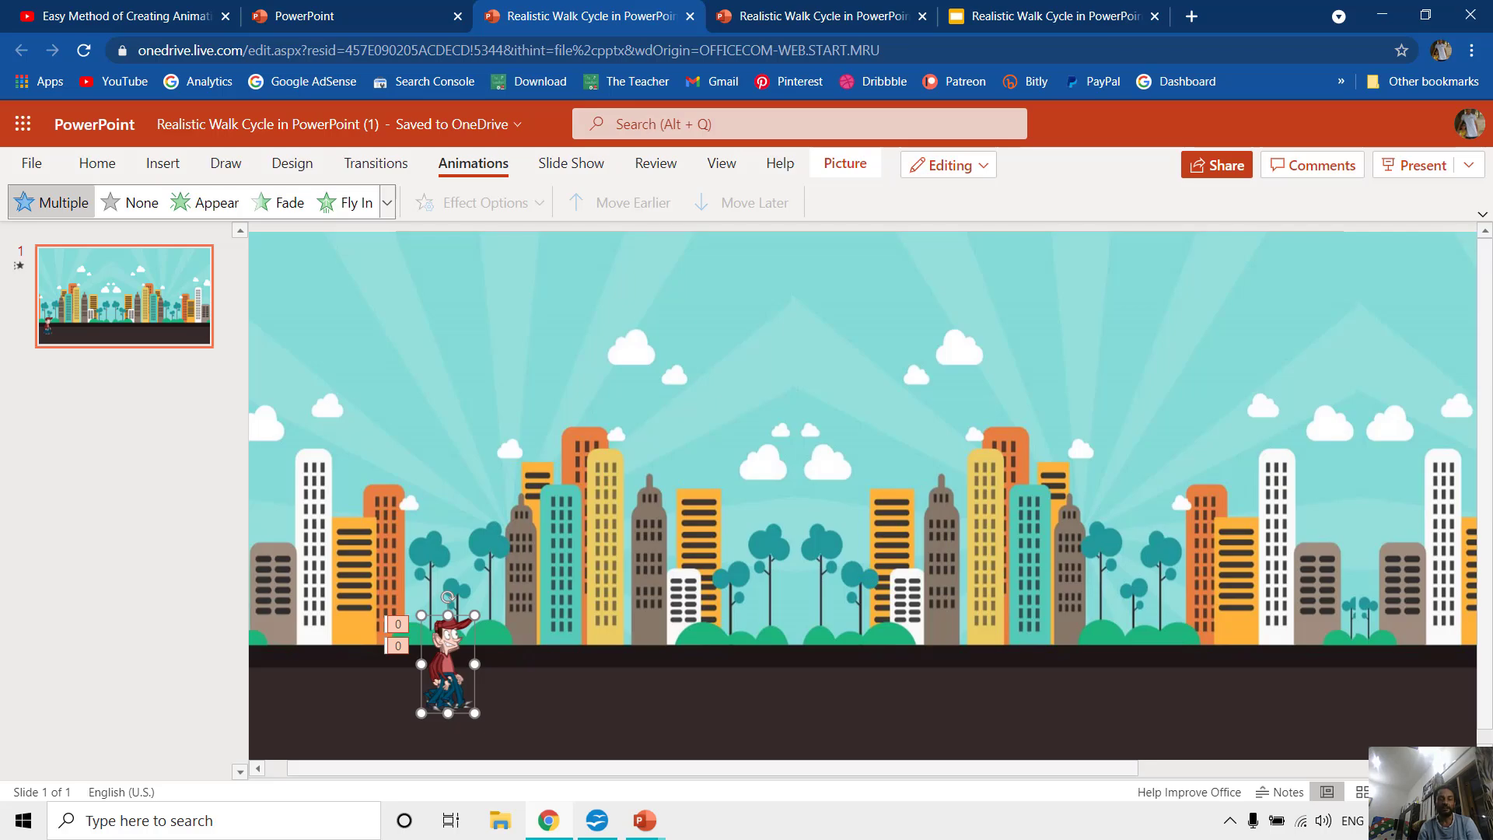
Play the PowerPoint Online slide show full screen to watch the character walk.
left_click(1392, 792)
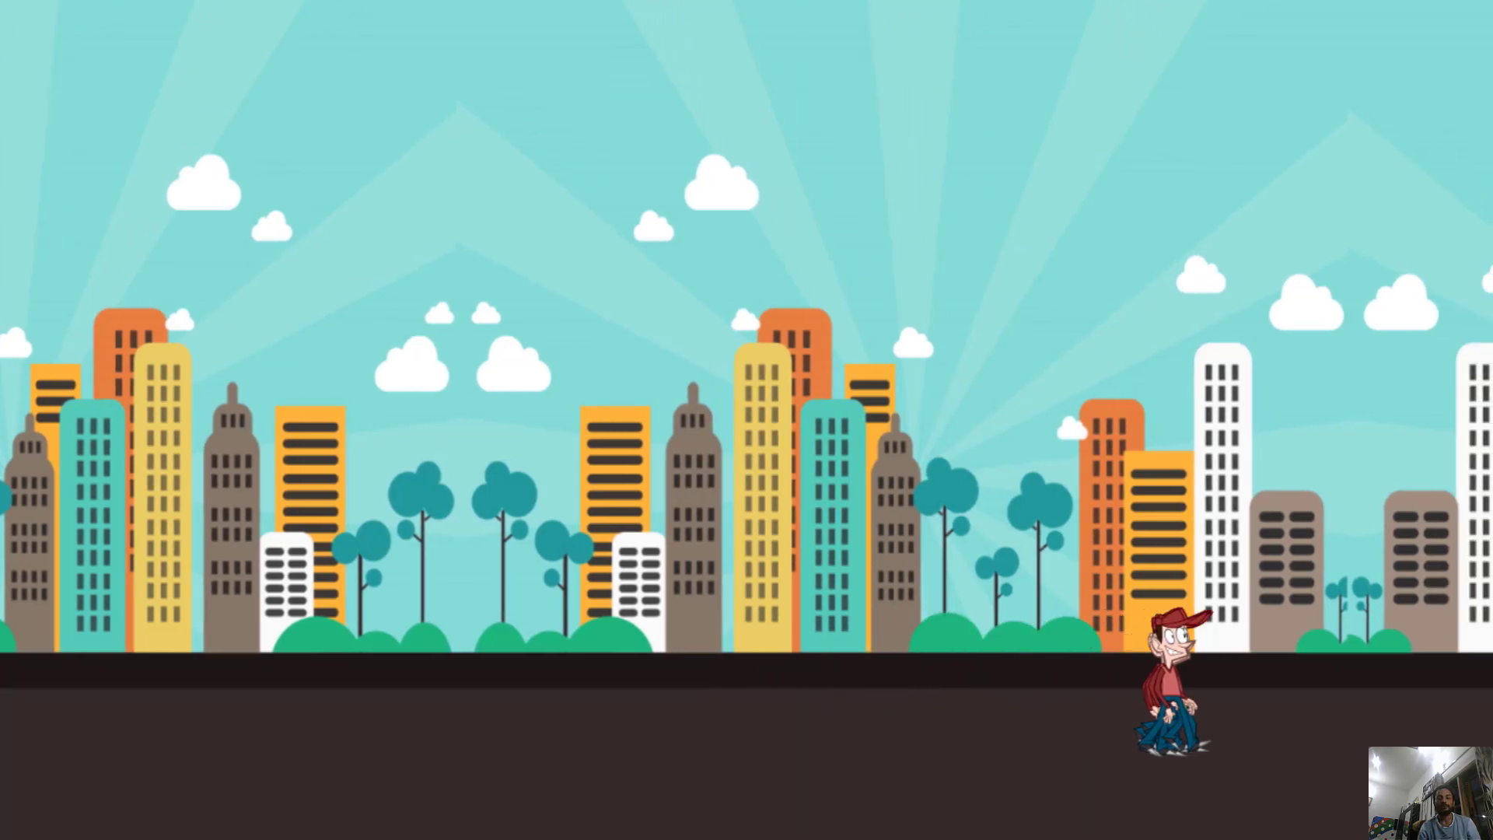
key("Escape")
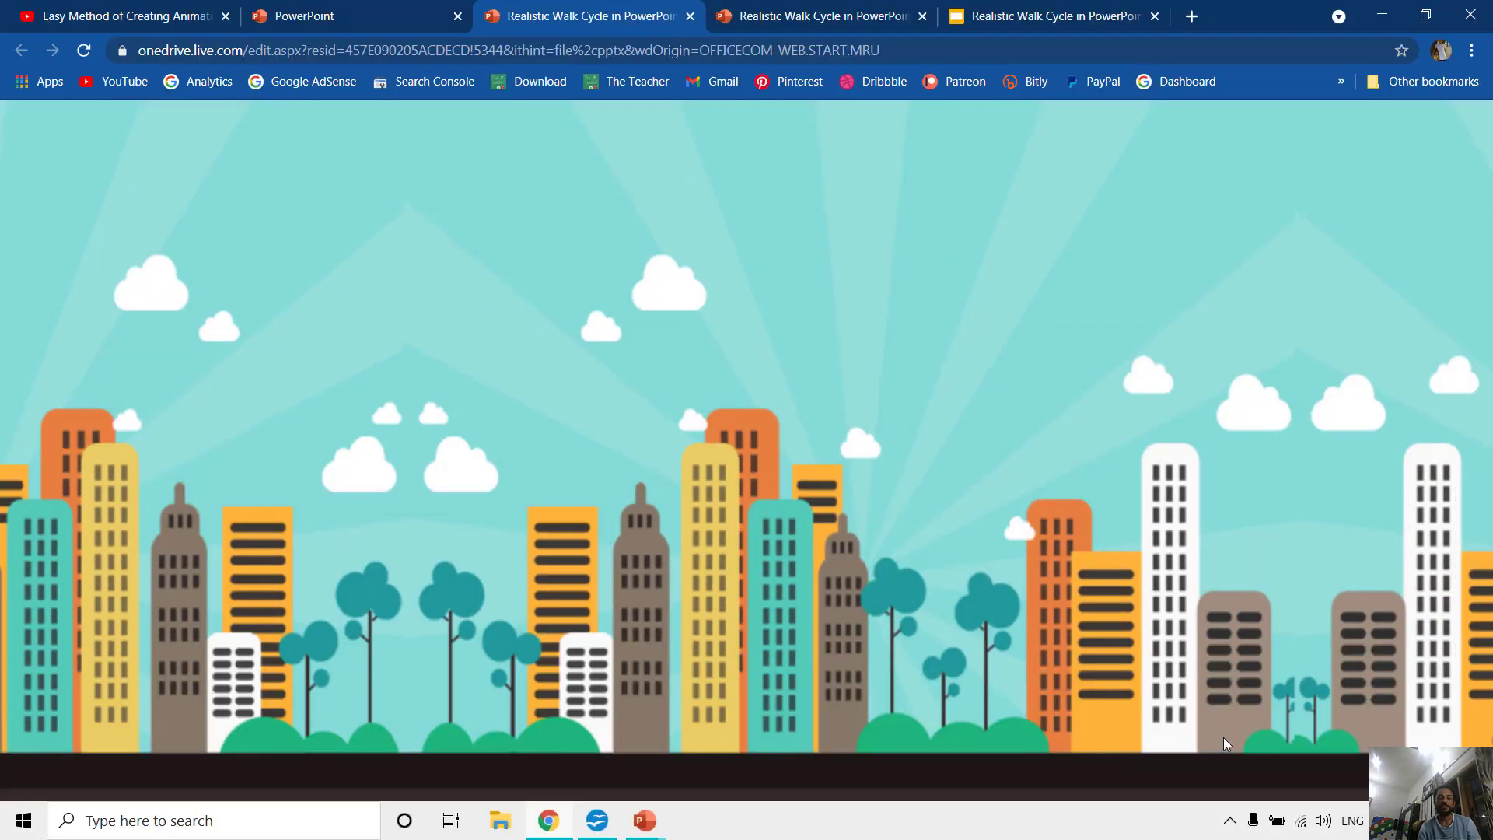
Run the desktop PowerPoint slide show to compare the walk, then return to PowerPoint Online.
mouse_move(645, 821)
left_click(542, 727)
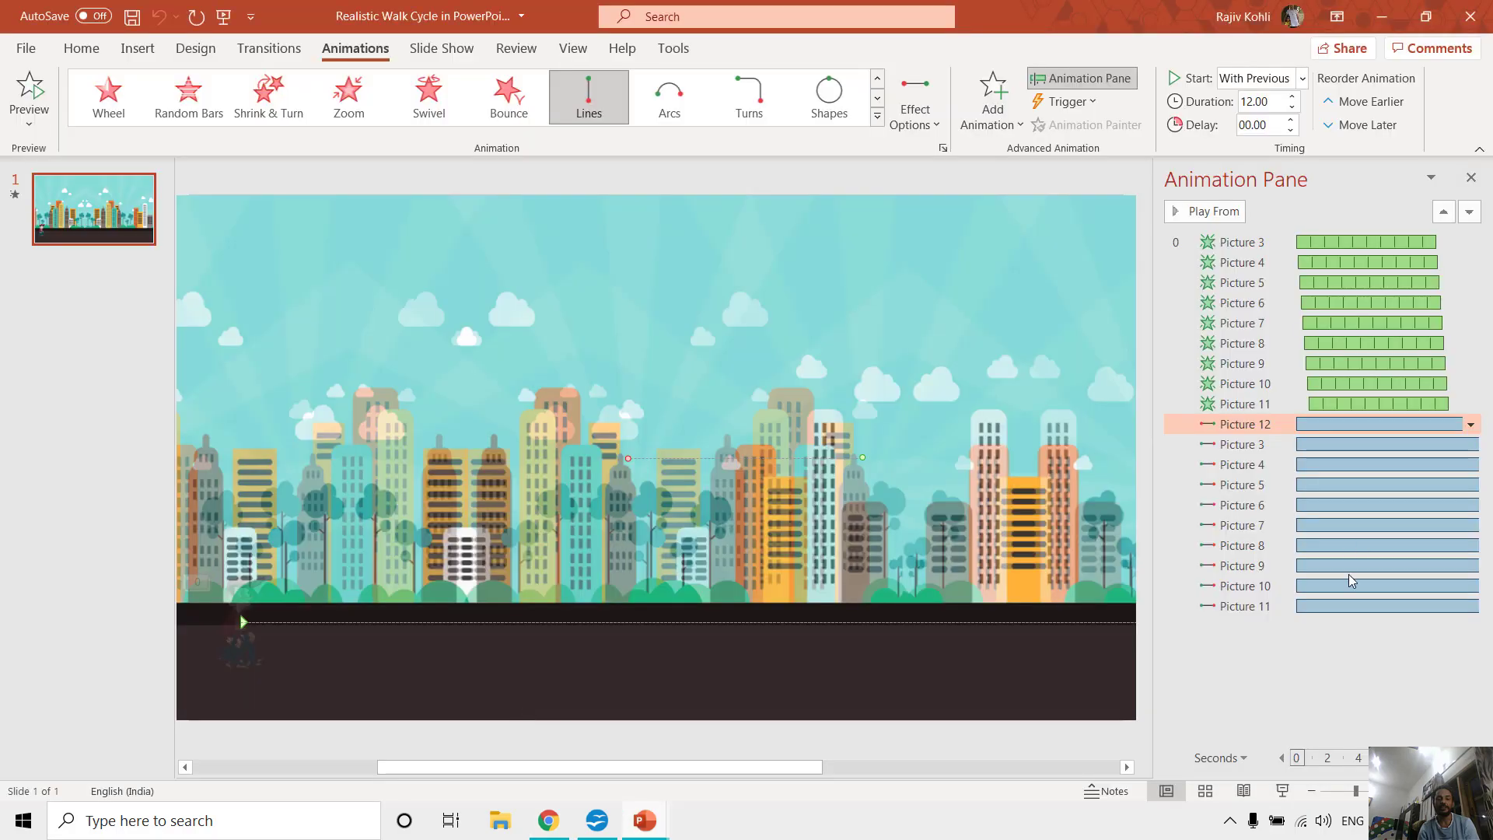
left_click(1283, 790)
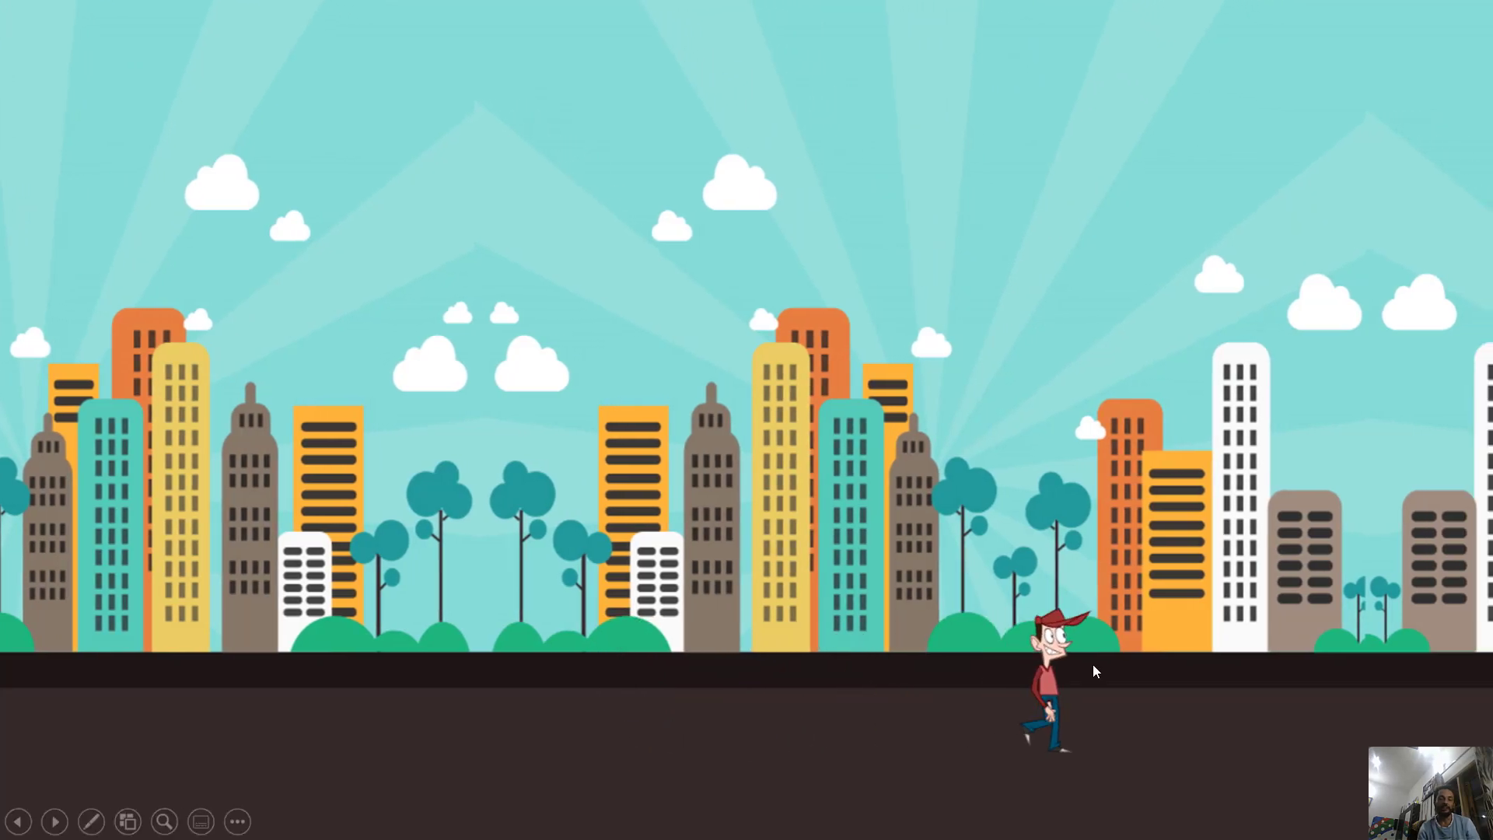
key("Escape")
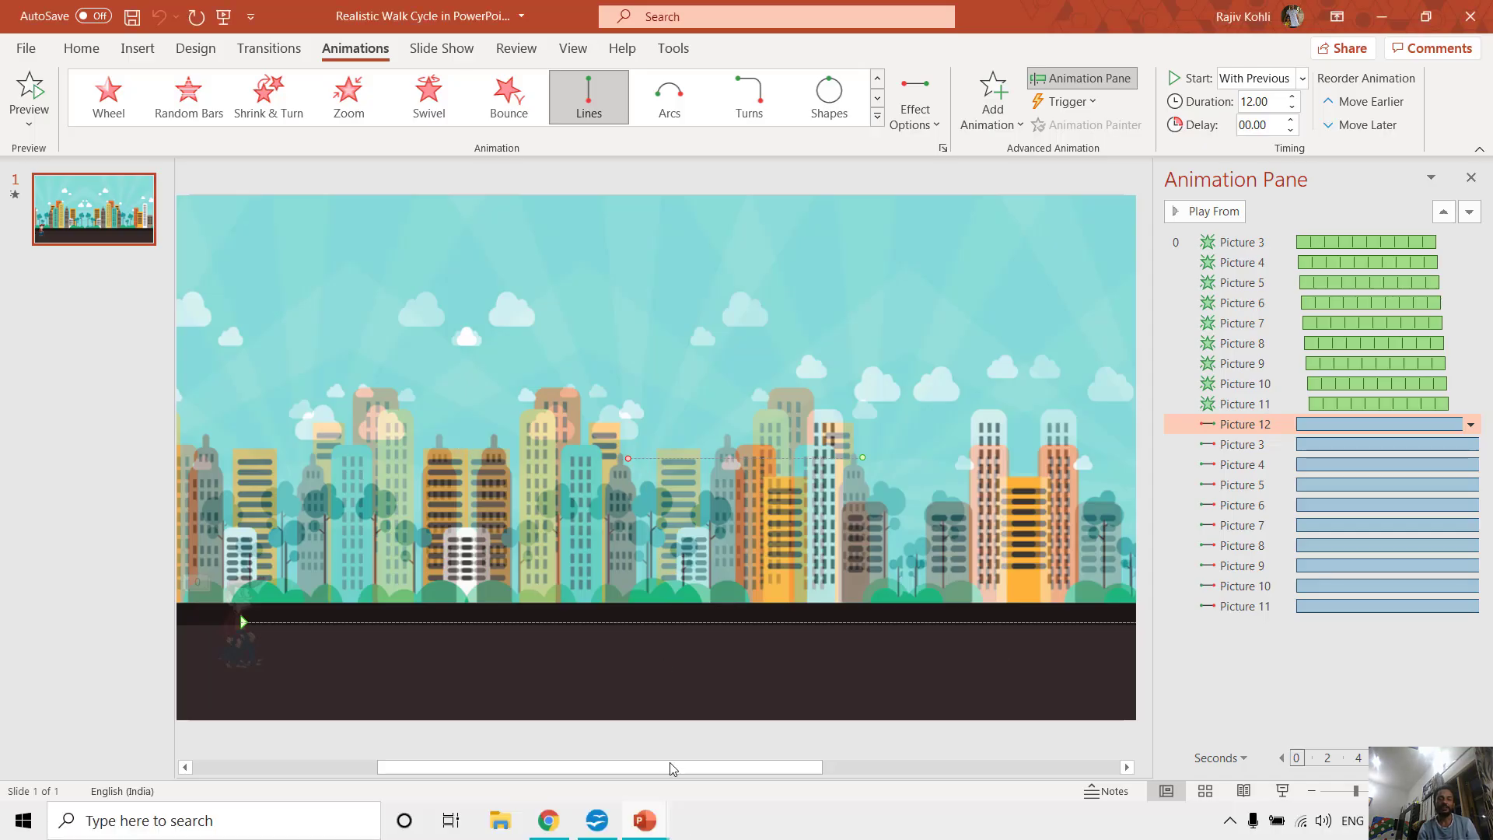
mouse_move(544, 831)
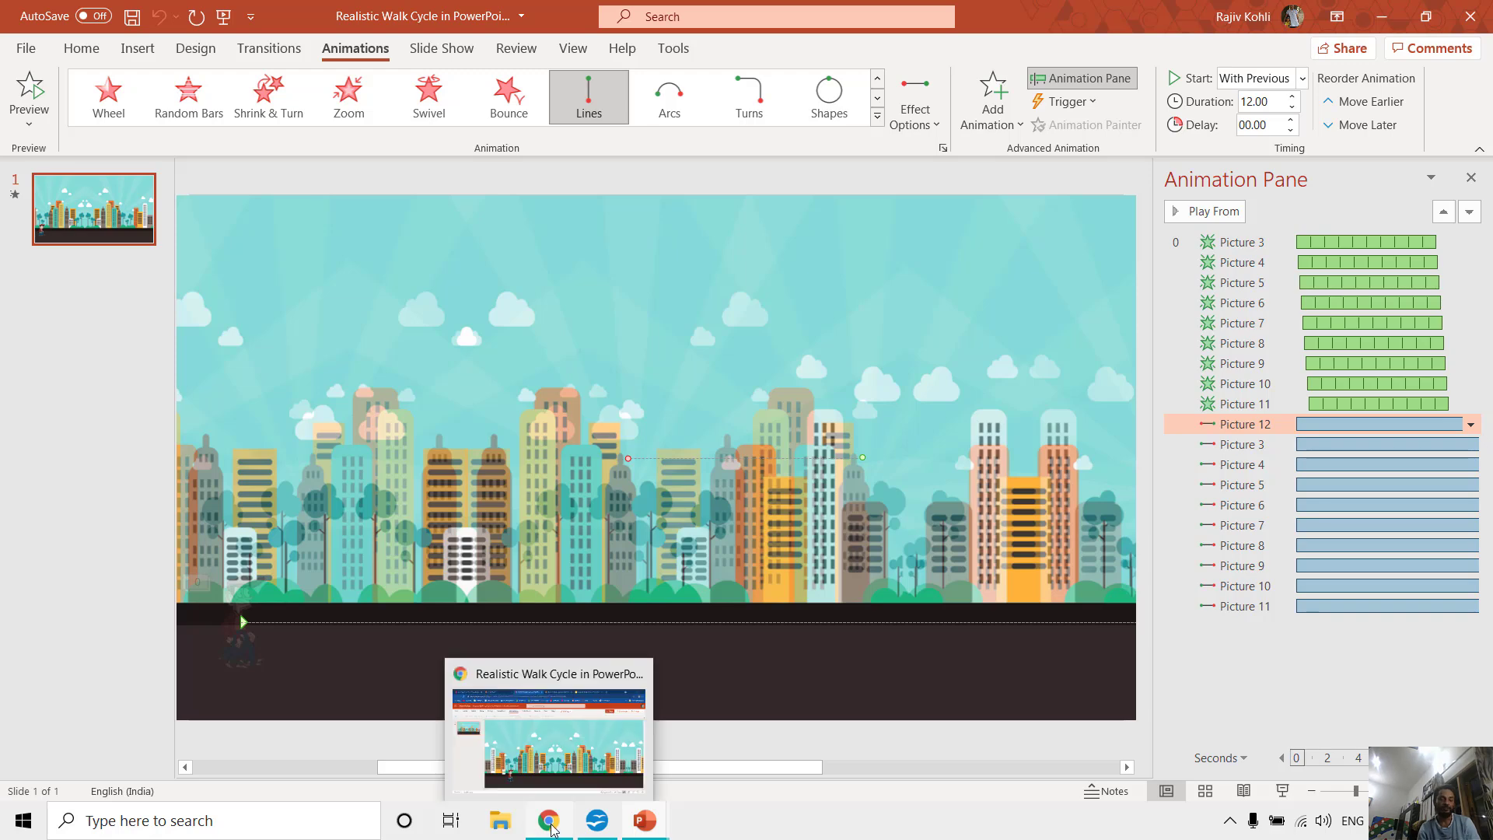
left_click(560, 766)
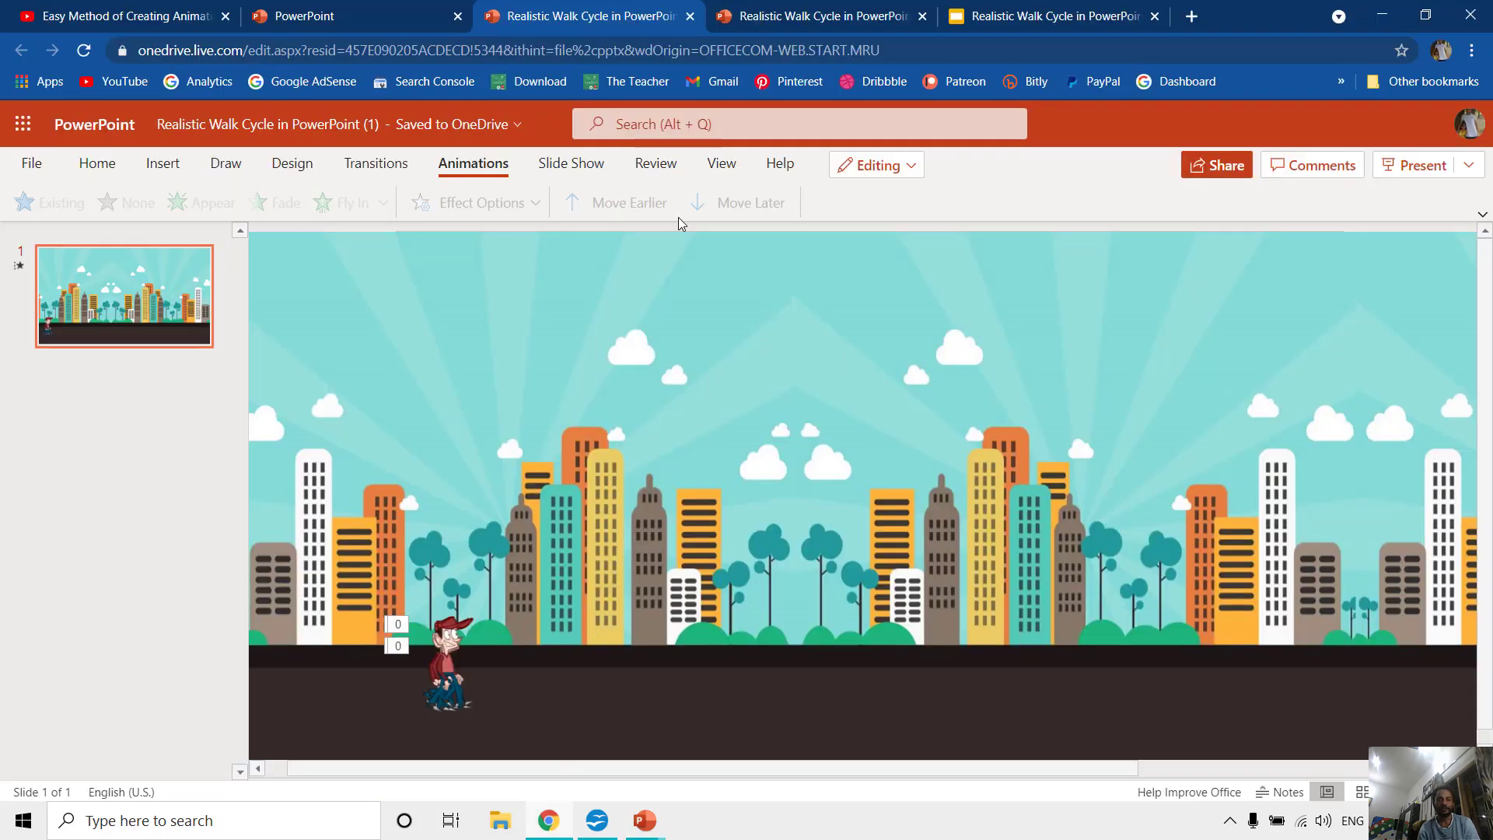
Present the Google Slides copy full screen, then bring up the walk-cycle pptx in OpenOffice Impress.
left_click(1050, 14)
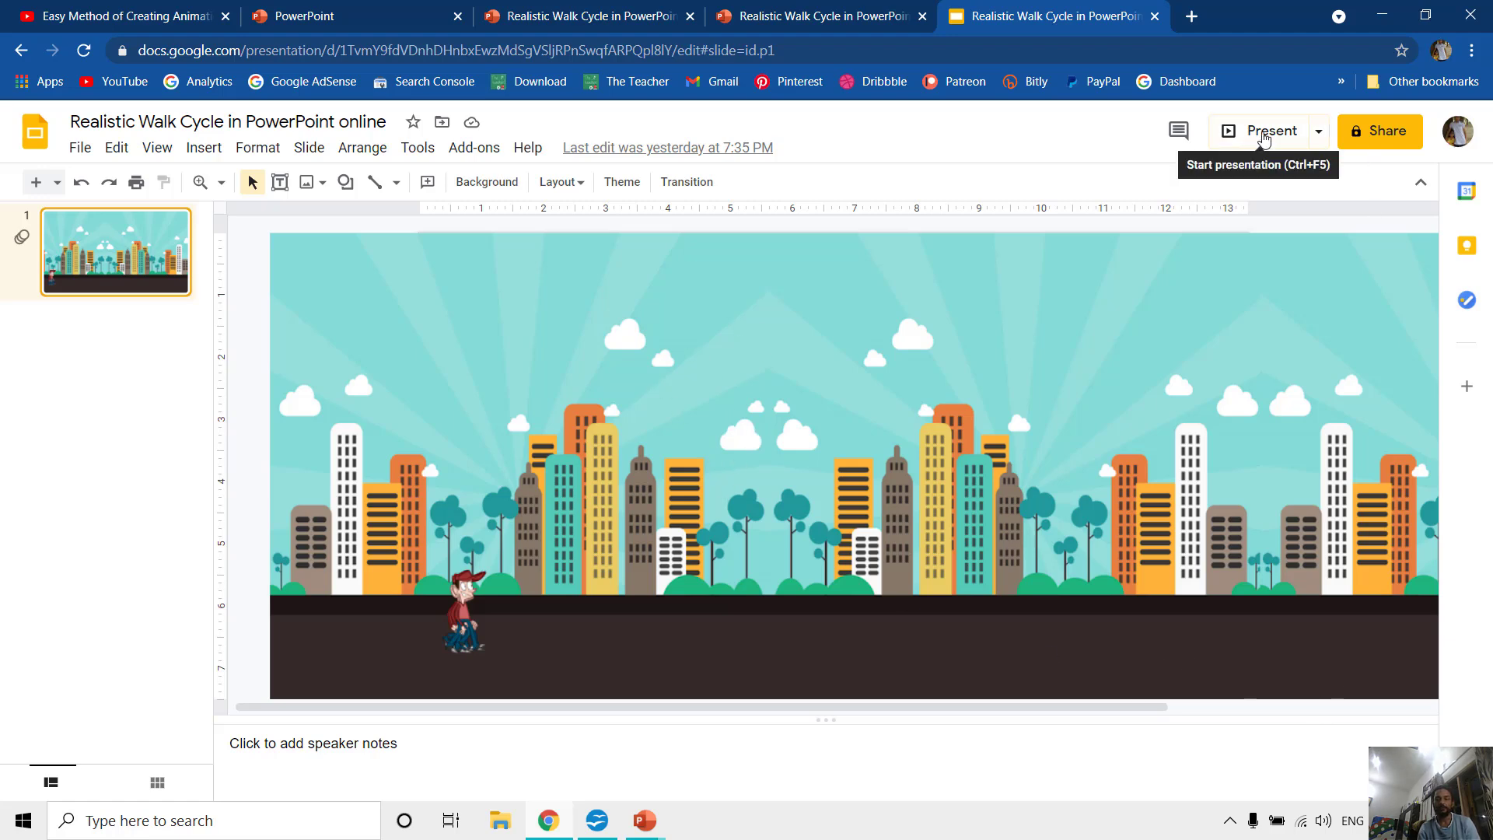
left_click(1260, 137)
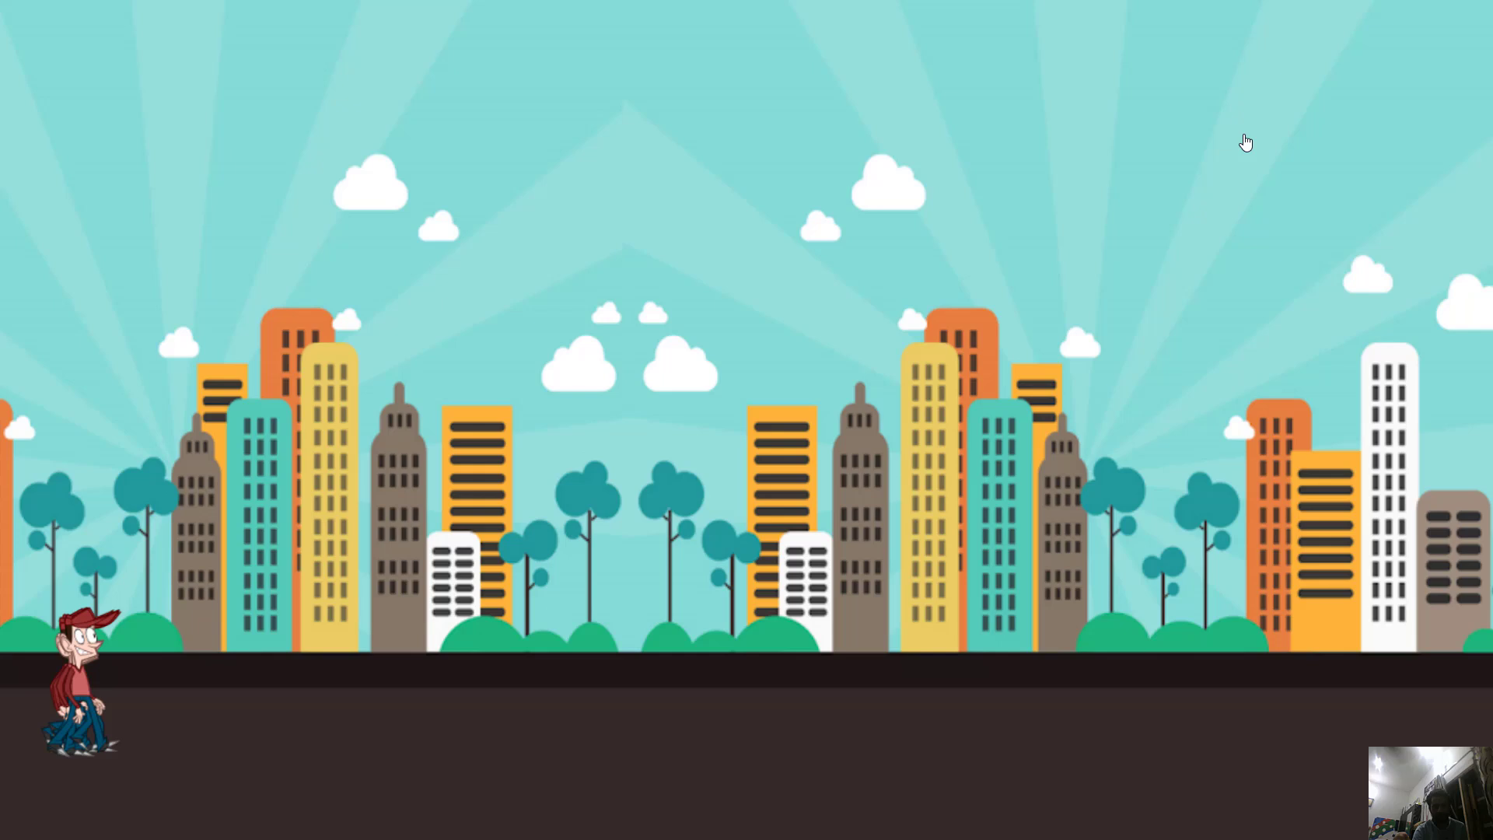
key("Escape")
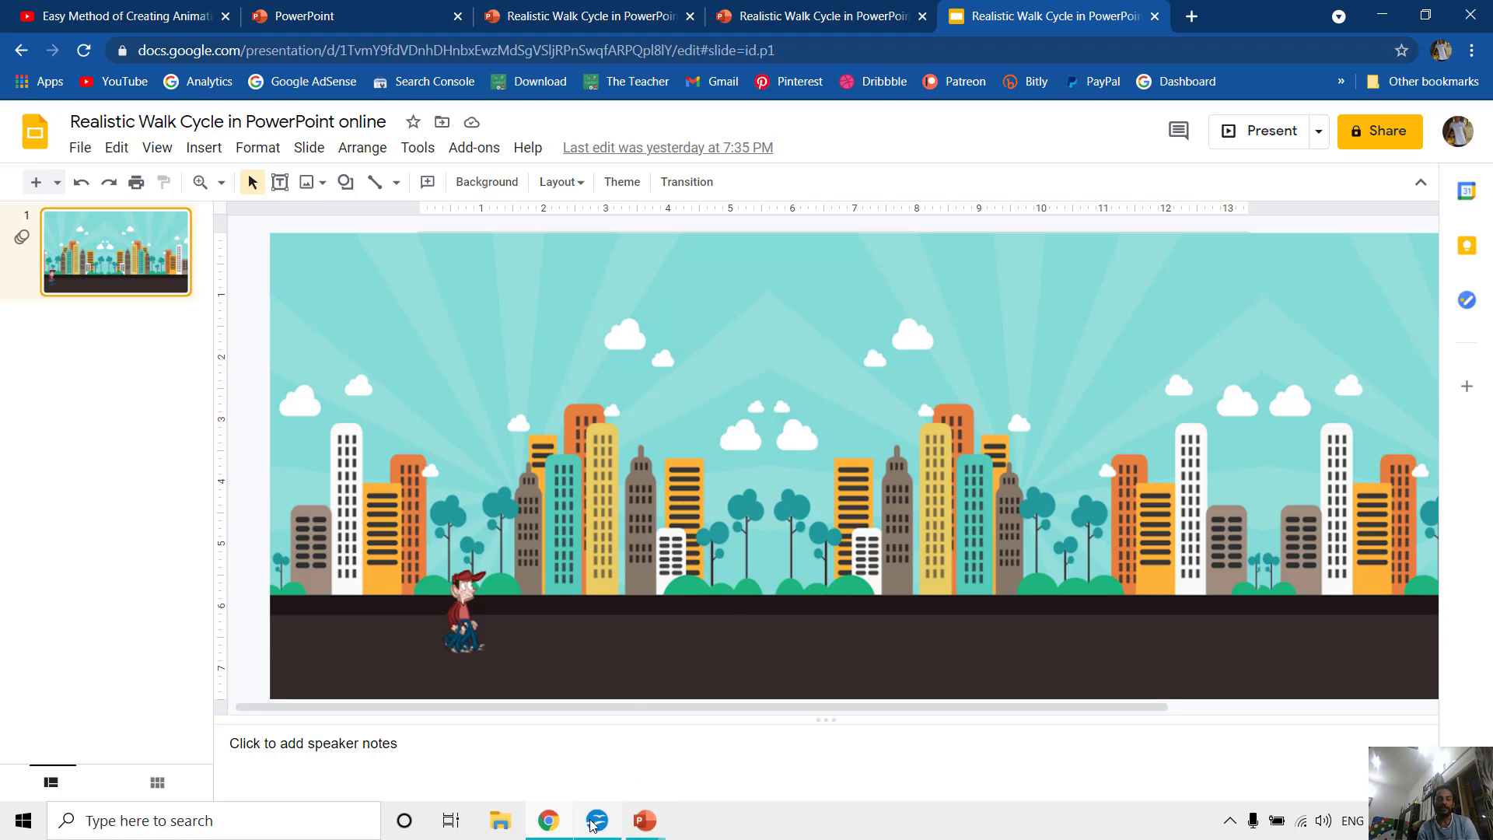
left_click(599, 727)
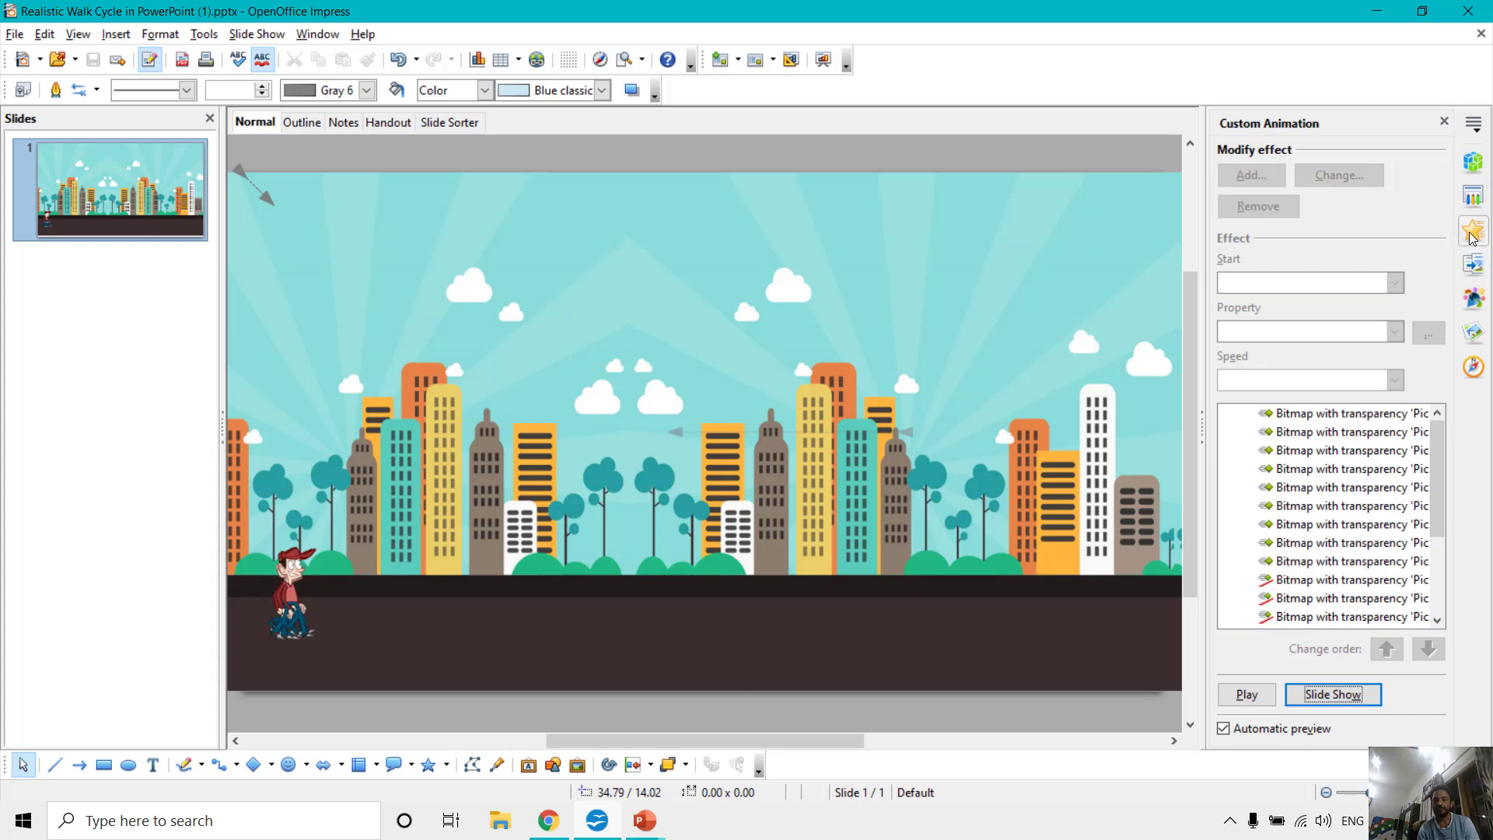
Run the Impress slide show of the city-street slide, then return to the Google Slides copy.
mouse_move(1446, 432)
left_mouse_down()
mouse_move(1435, 527)
mouse_move(1429, 416)
left_mouse_up()
left_click(1335, 694)
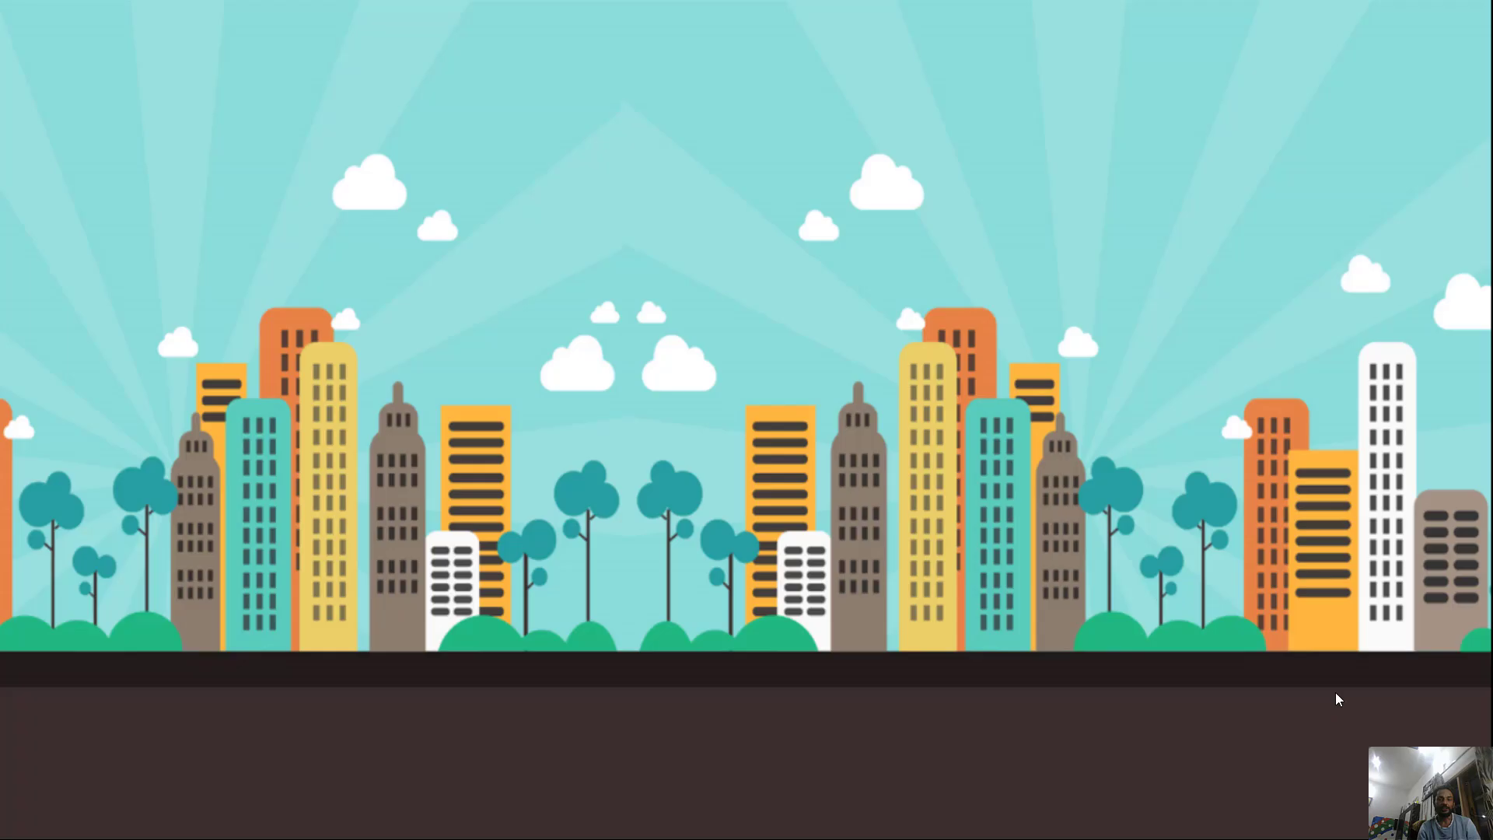
key("alt+Tab")
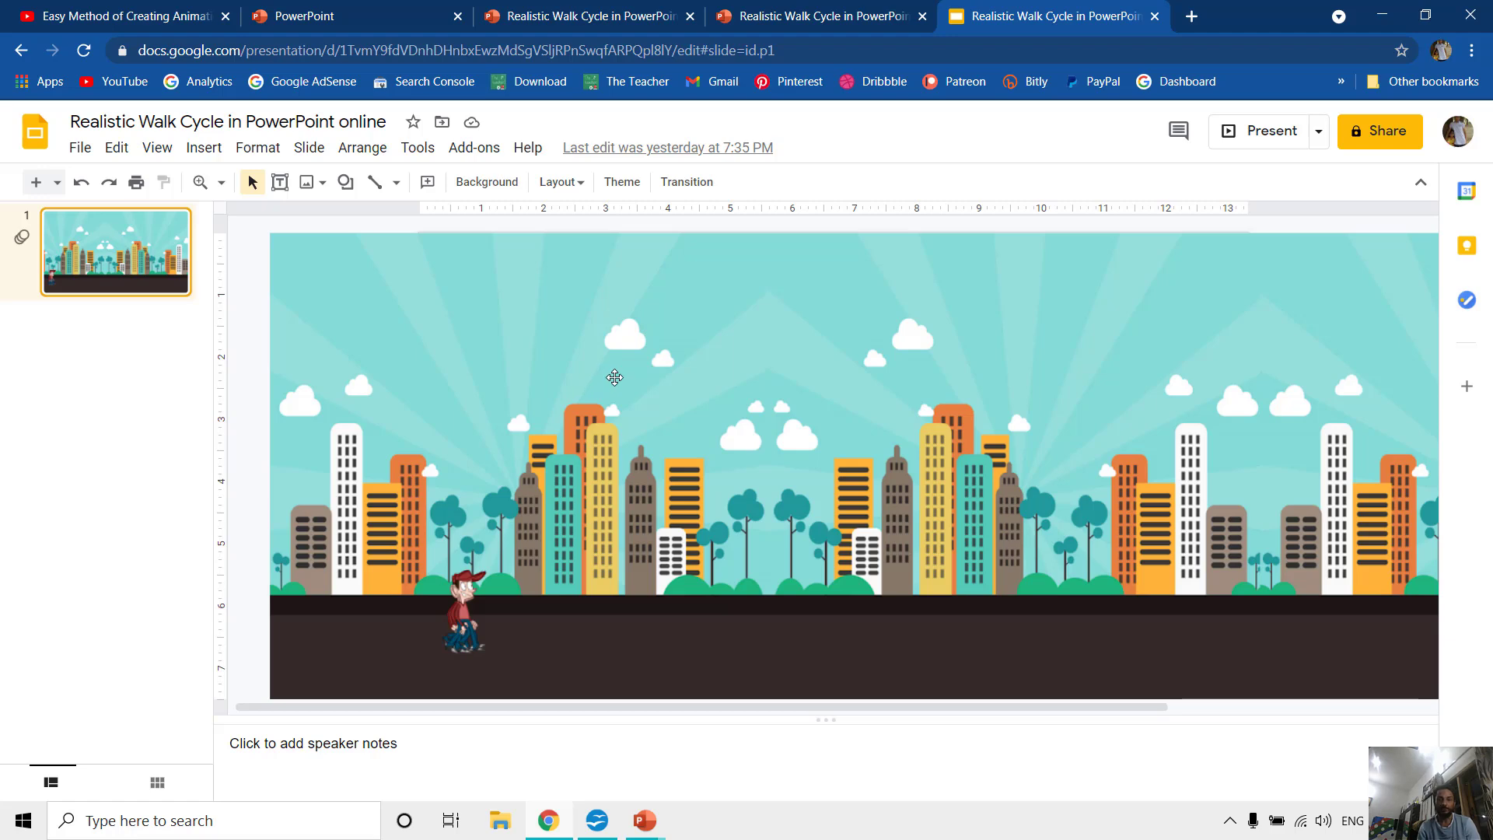
Browse PowerPoint Online's entrance and emphasis effects for the walking character, then return to Google Slides.
left_click(543, 9)
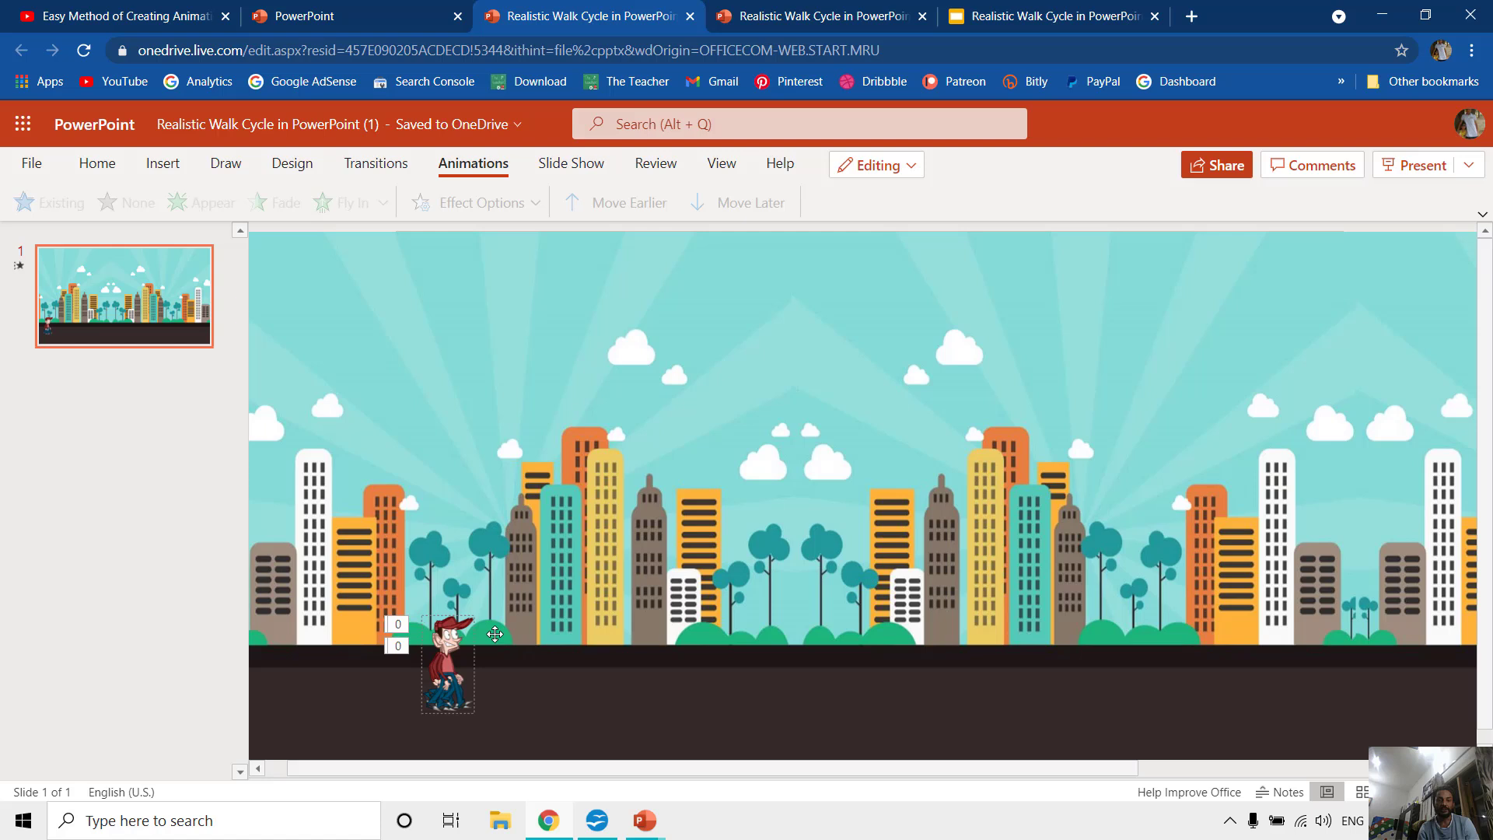
left_click(535, 462)
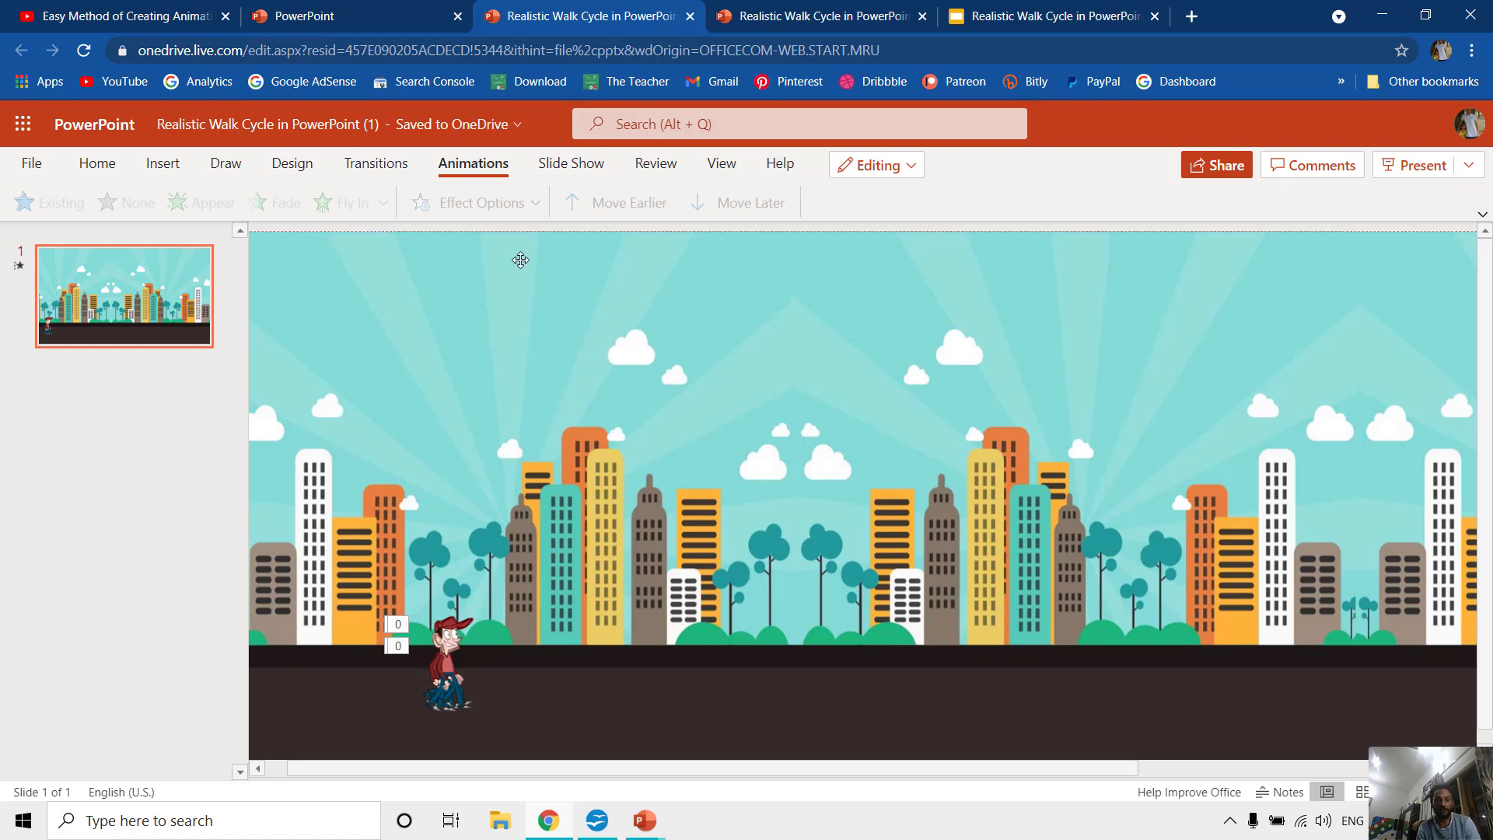
left_click(459, 639)
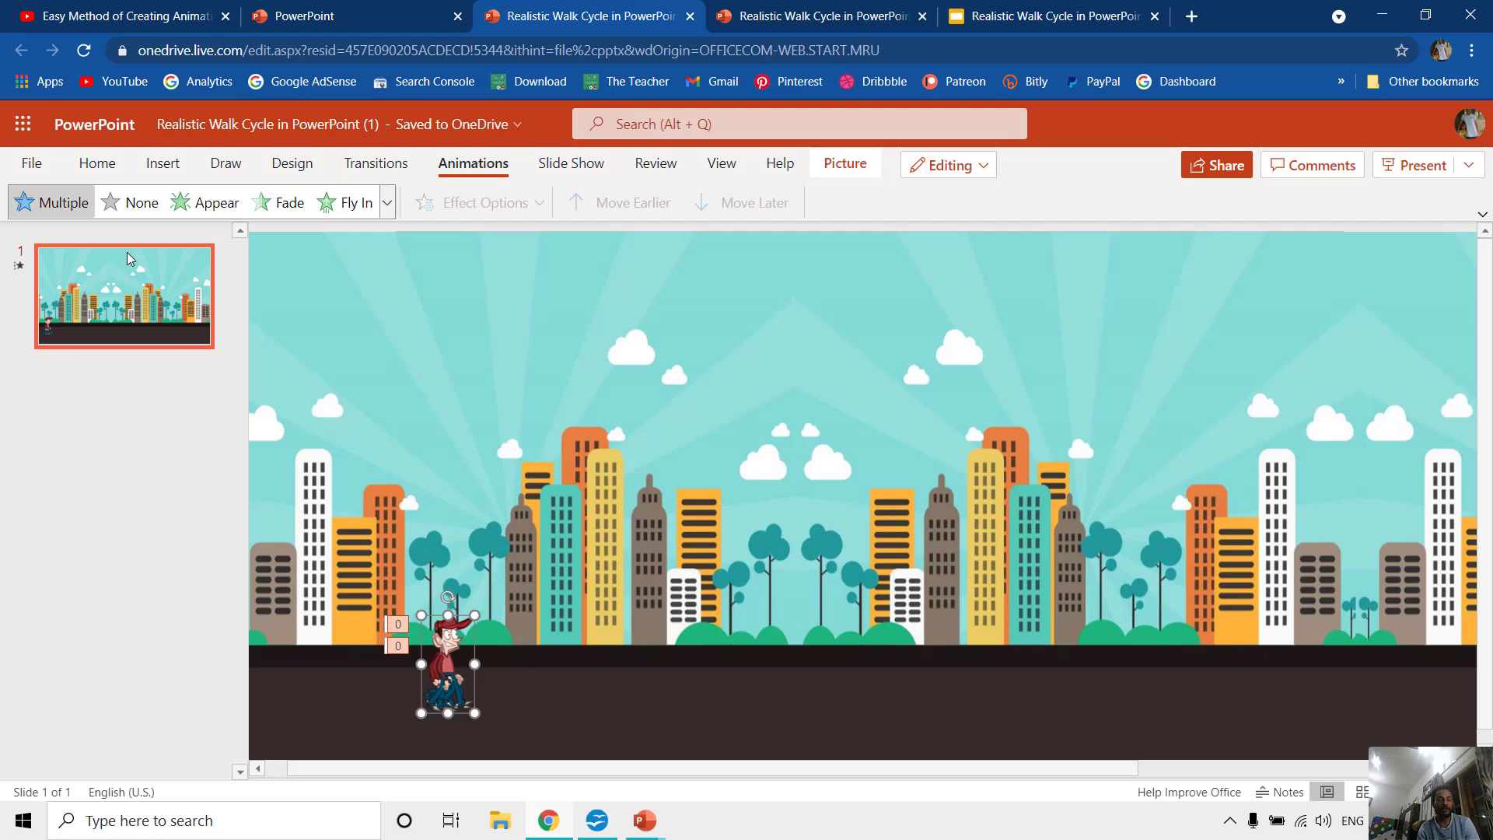
left_click(387, 214)
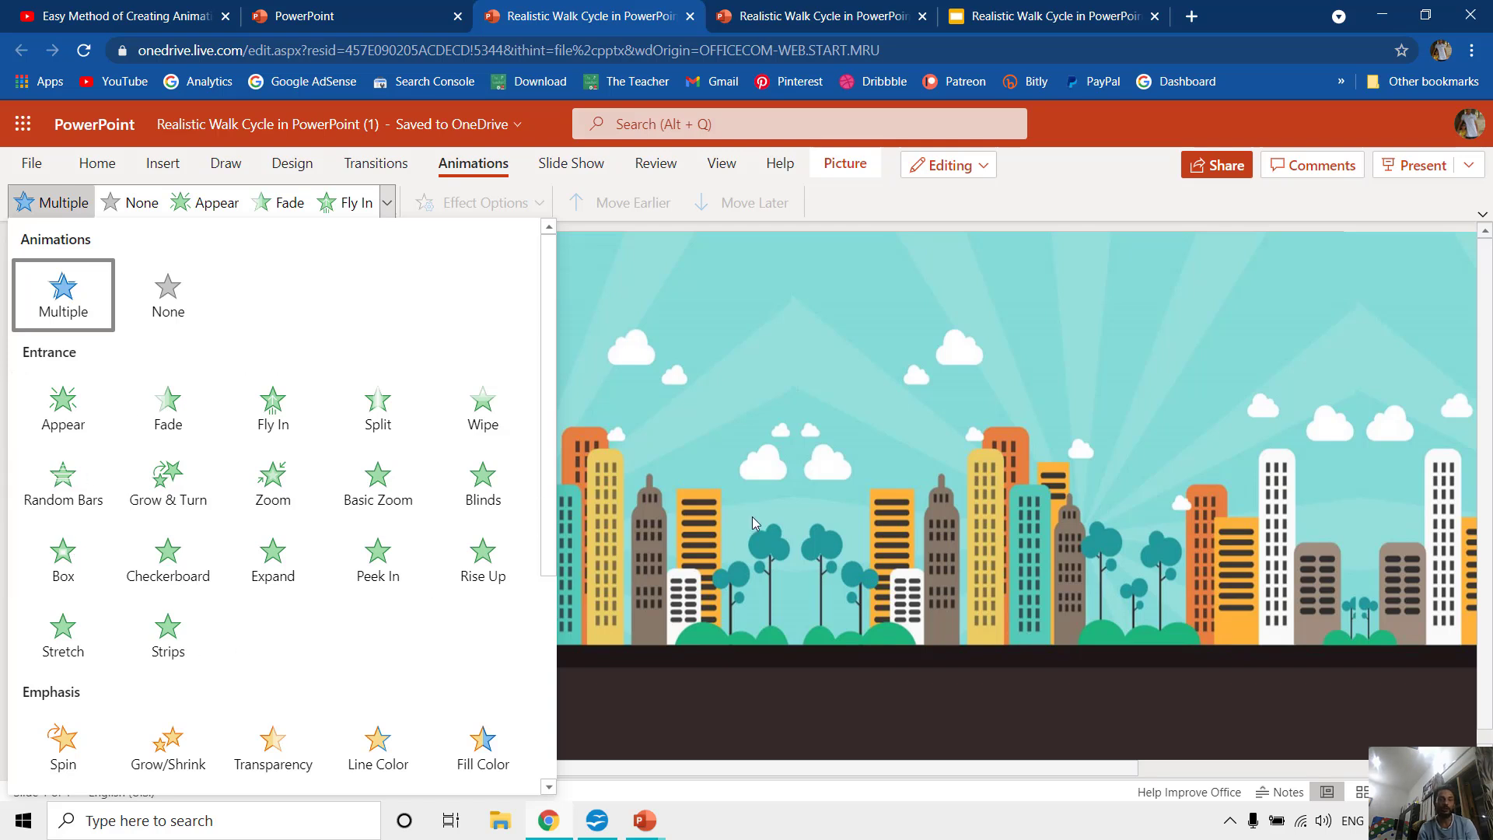
left_click(915, 337)
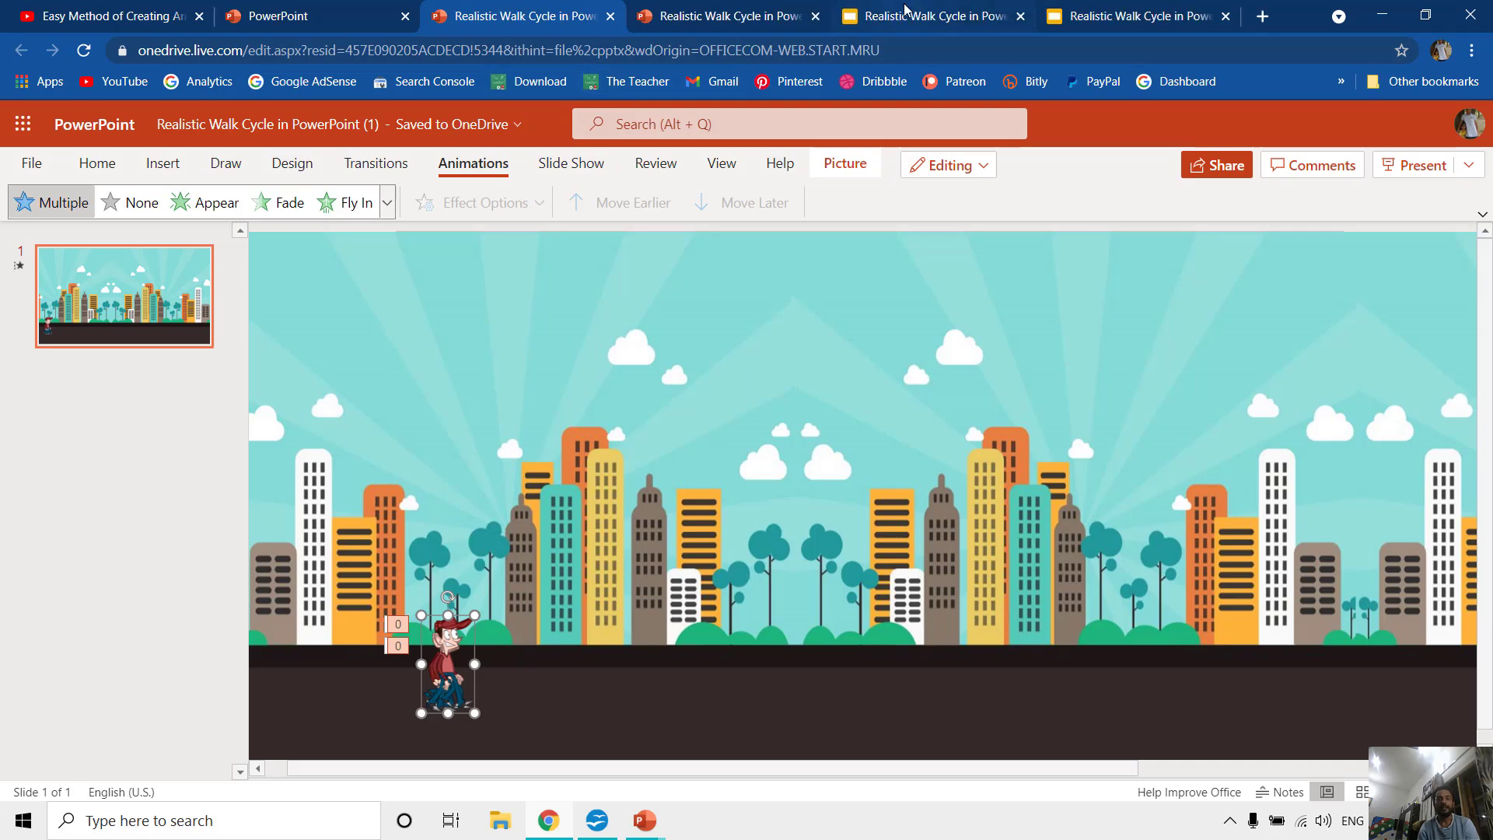
left_click(896, 17)
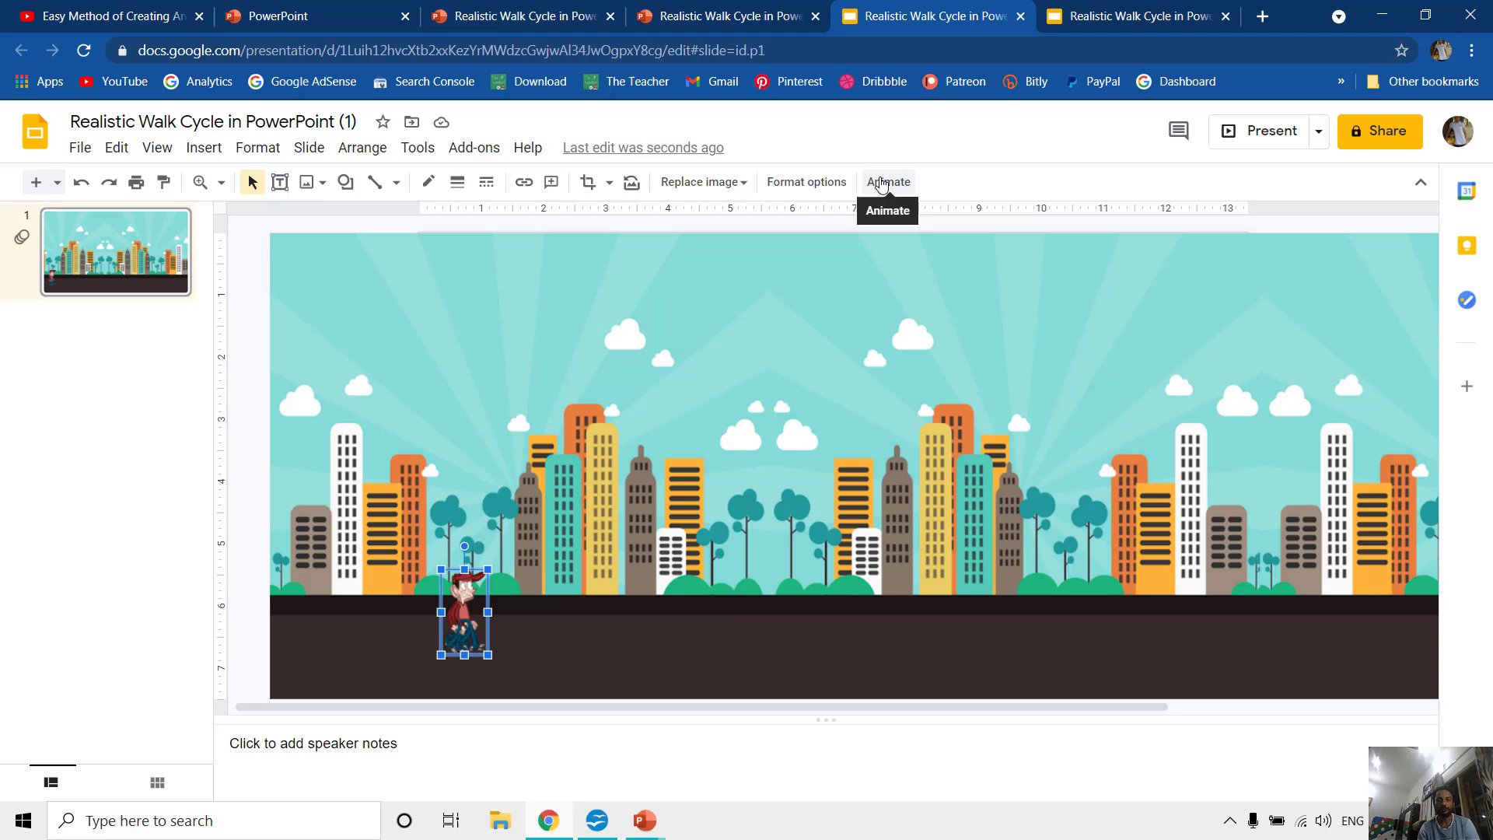
Show the character's Fade in animation list in Google Slides and check its effect types without changing them.
left_click(881, 184)
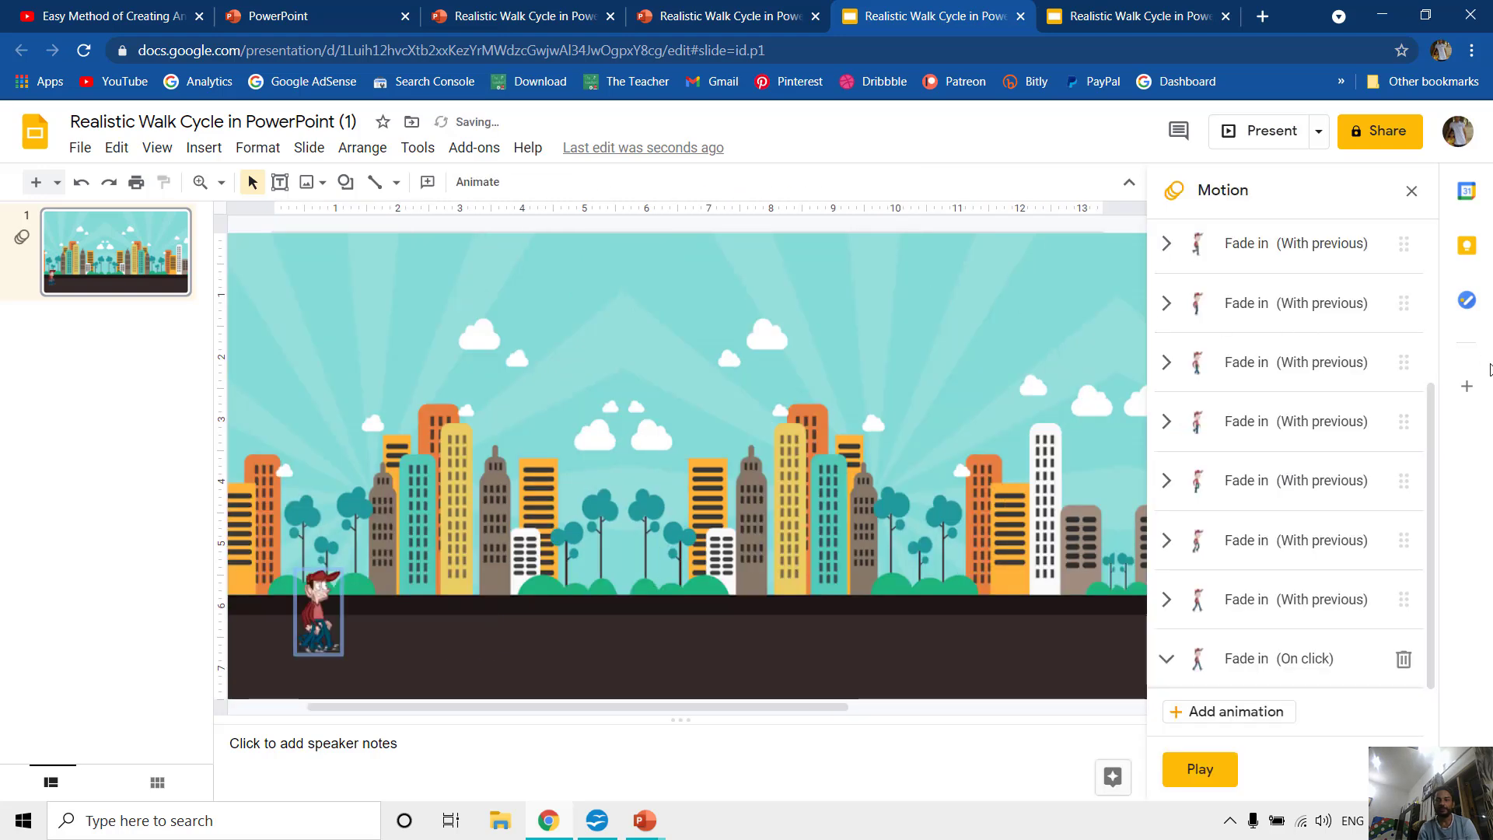
left_click_drag(1431, 438, 1436, 235)
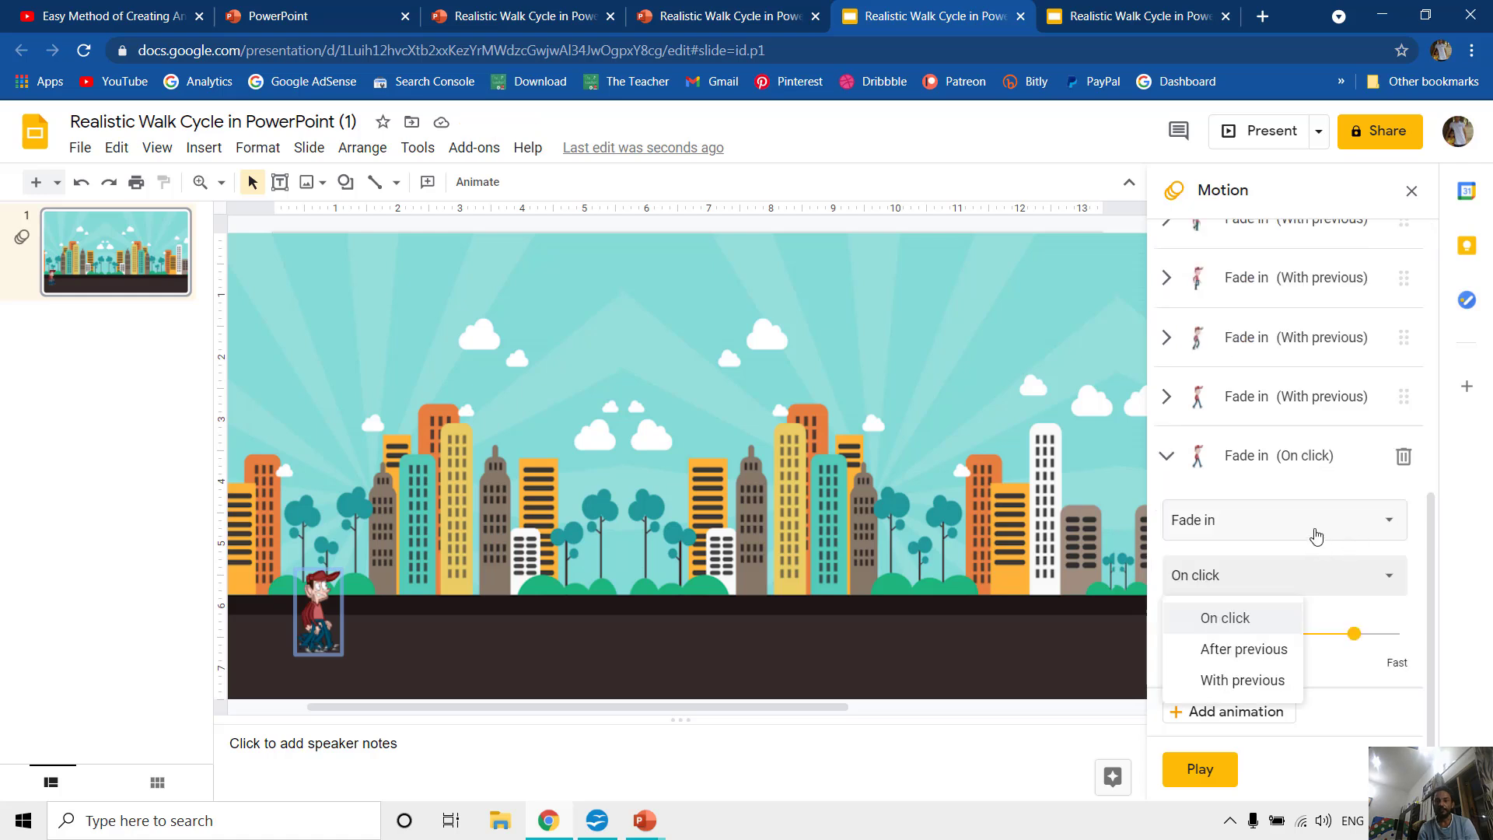
left_click(1317, 532)
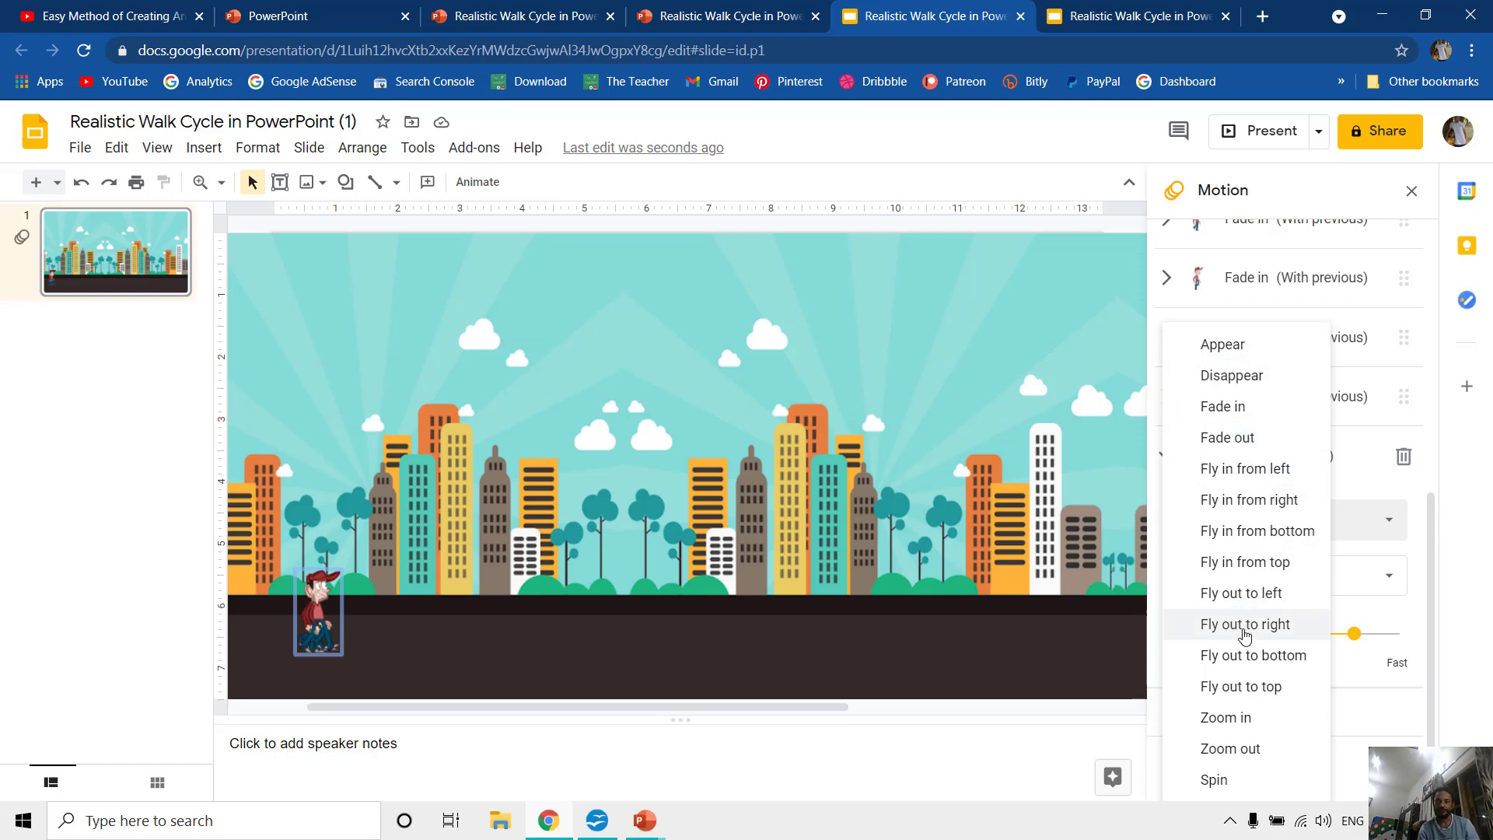
key("Escape")
key("Escape")
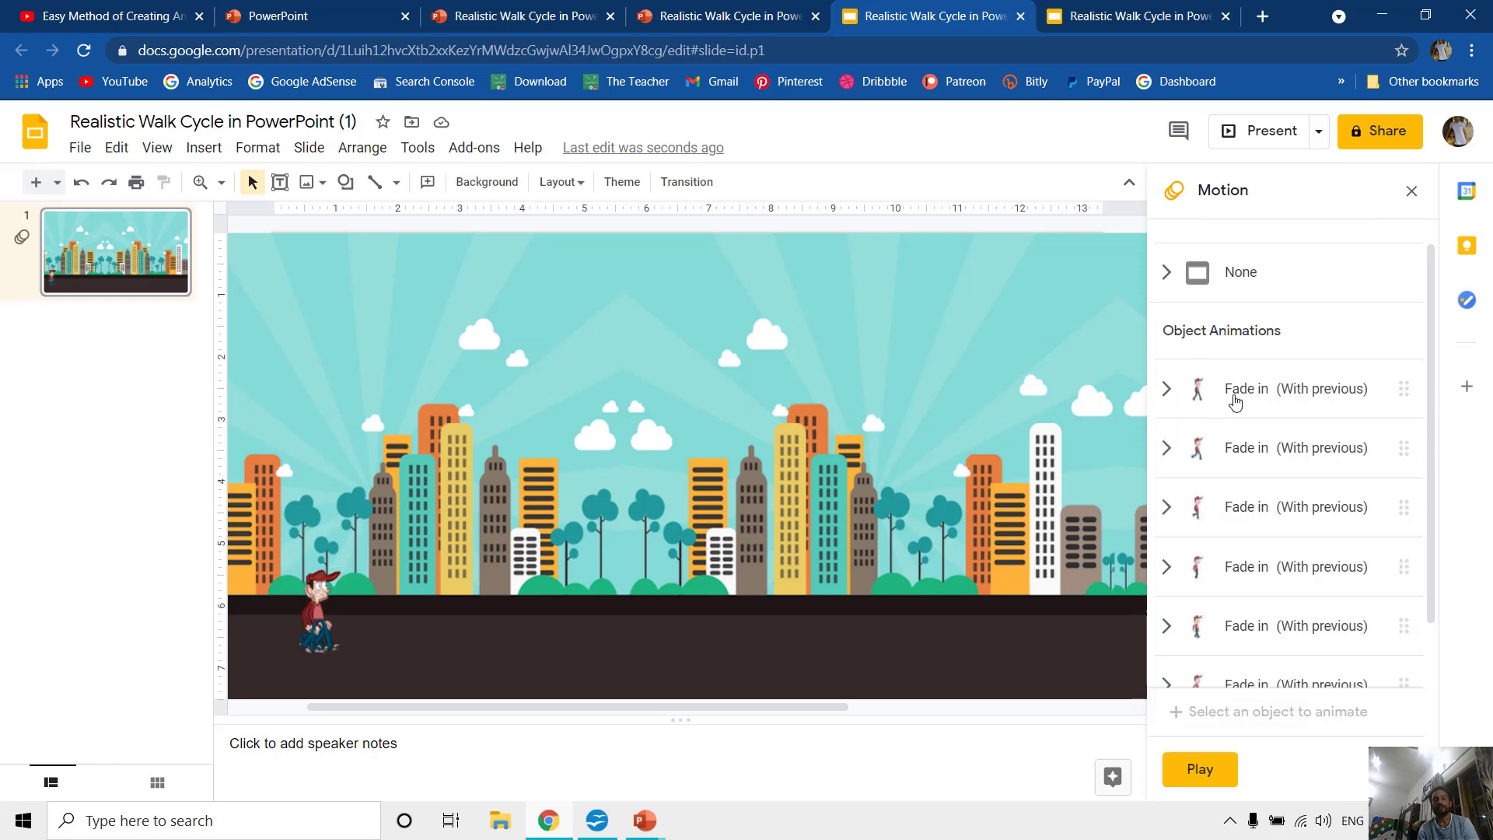
Preview the walk animation in the Motion panel, then switch to OpenOffice Impress.
scroll(1279, 385, "down", 1)
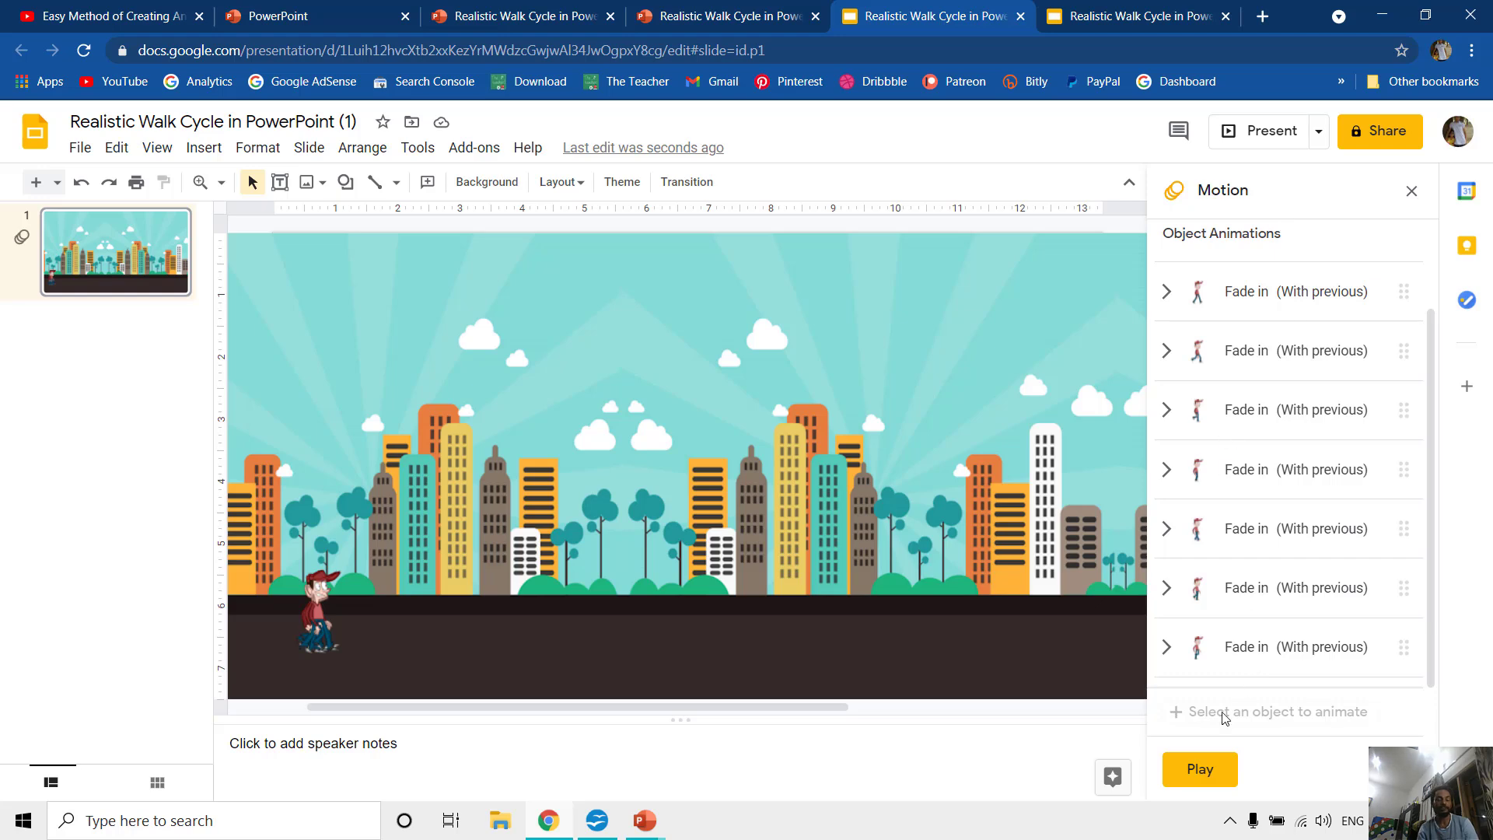
left_click(1204, 778)
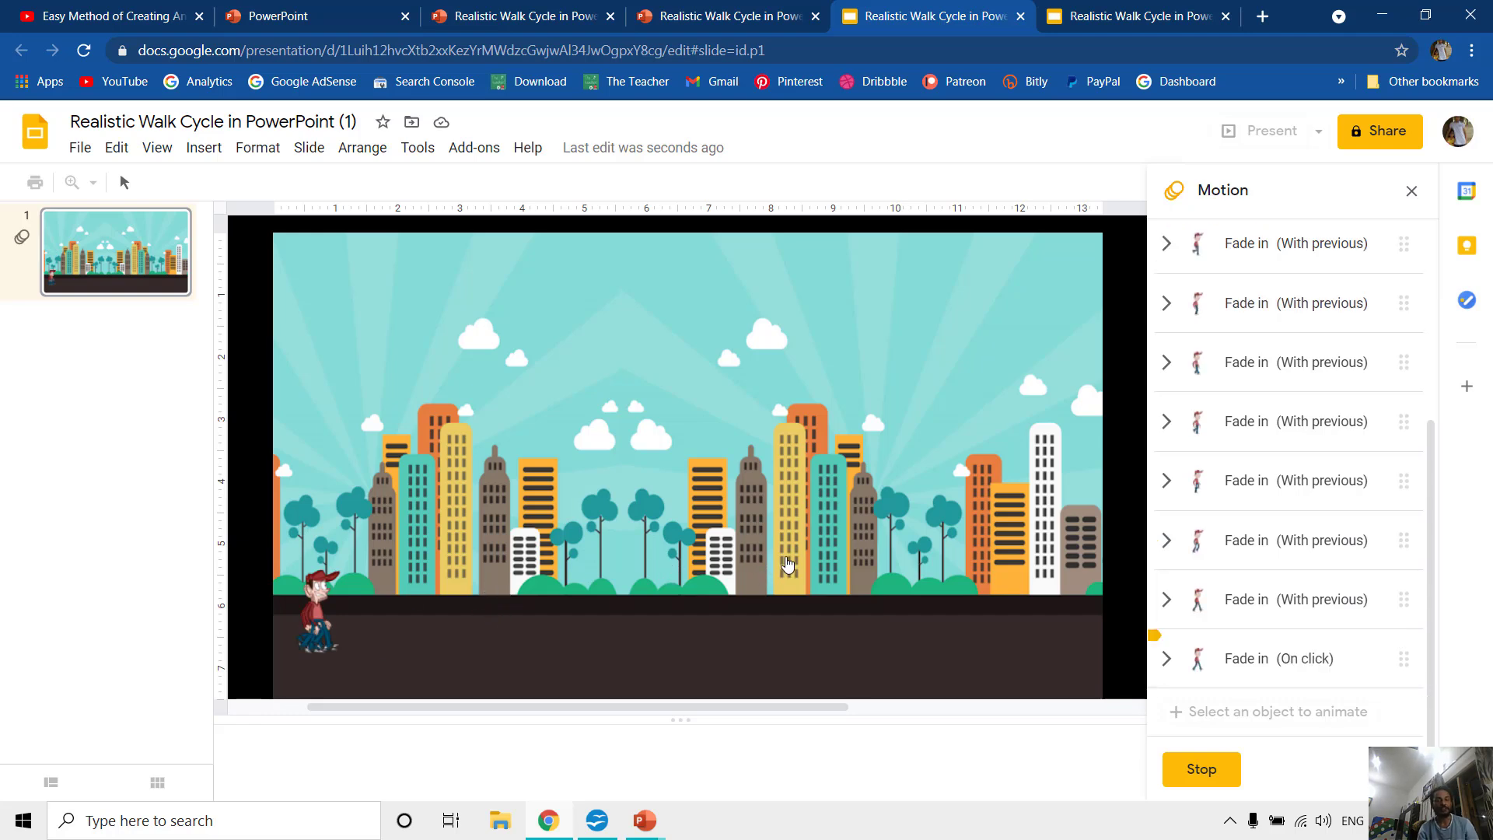
left_click(717, 728)
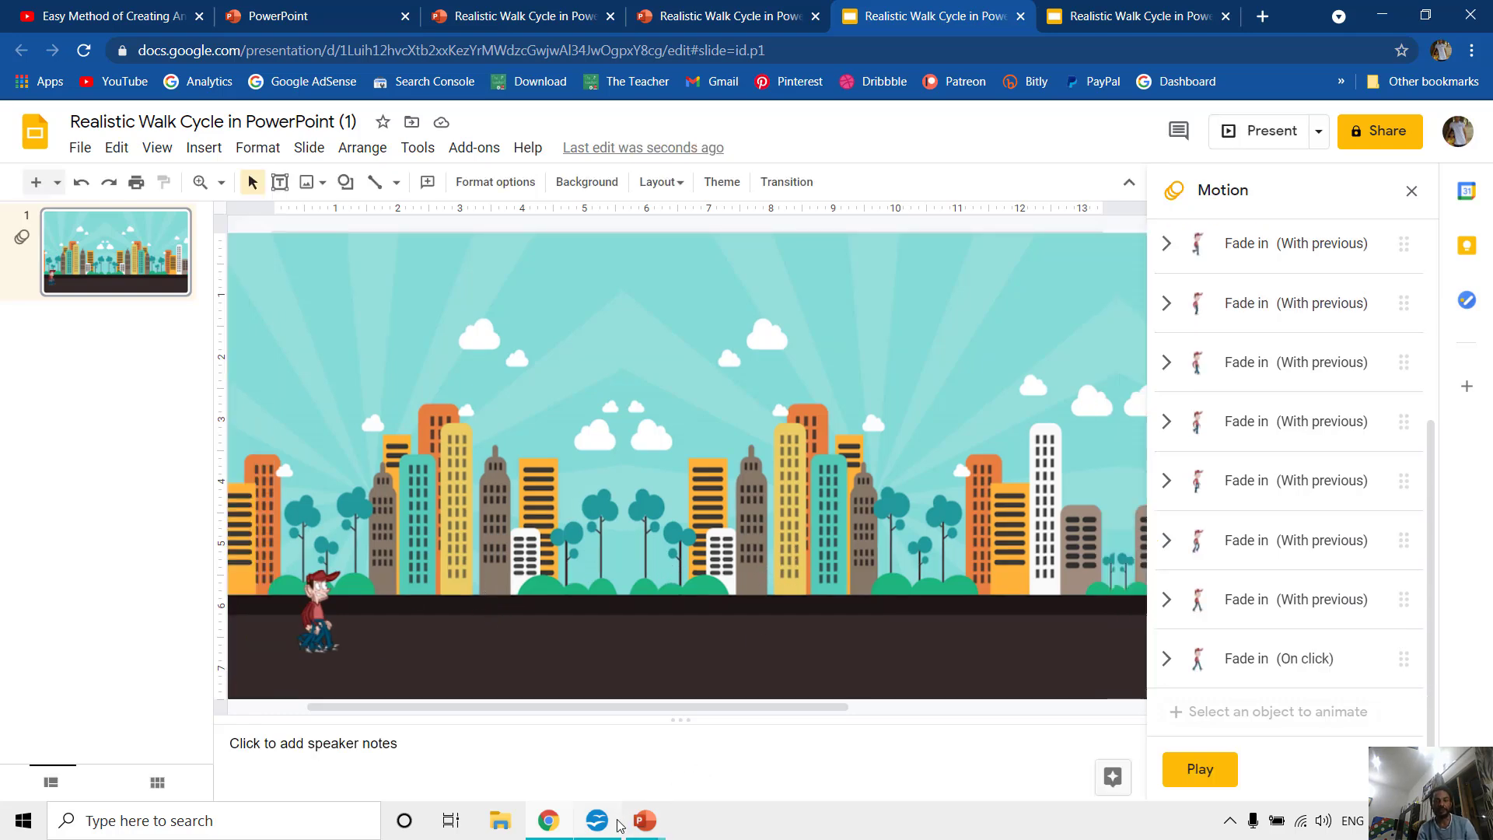
left_click(603, 825)
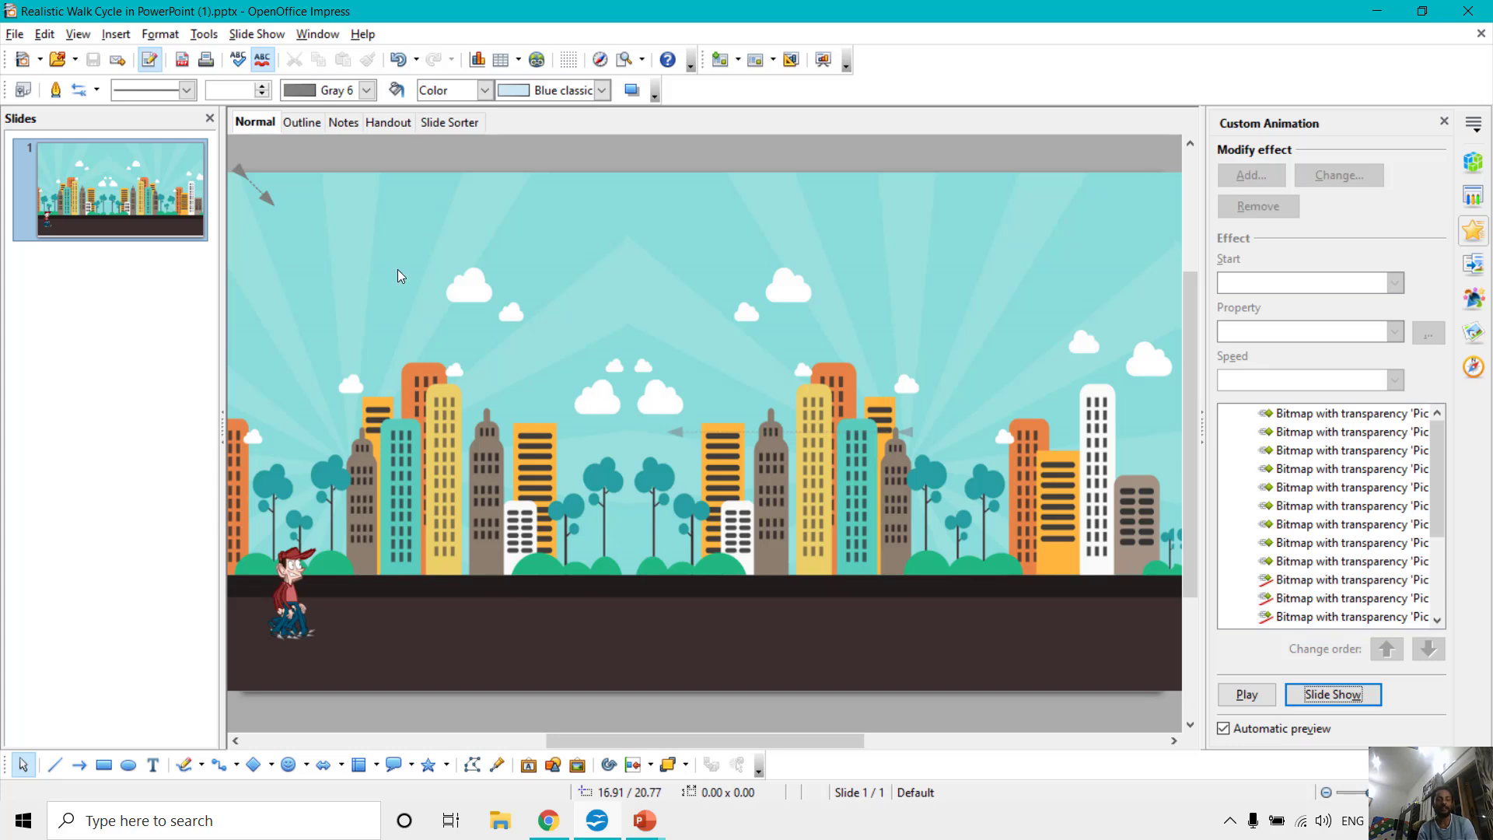
Replay the Impress slide show and check the first Bitmap with transparency effect's Flash Once With previous setting.
left_click(1341, 697)
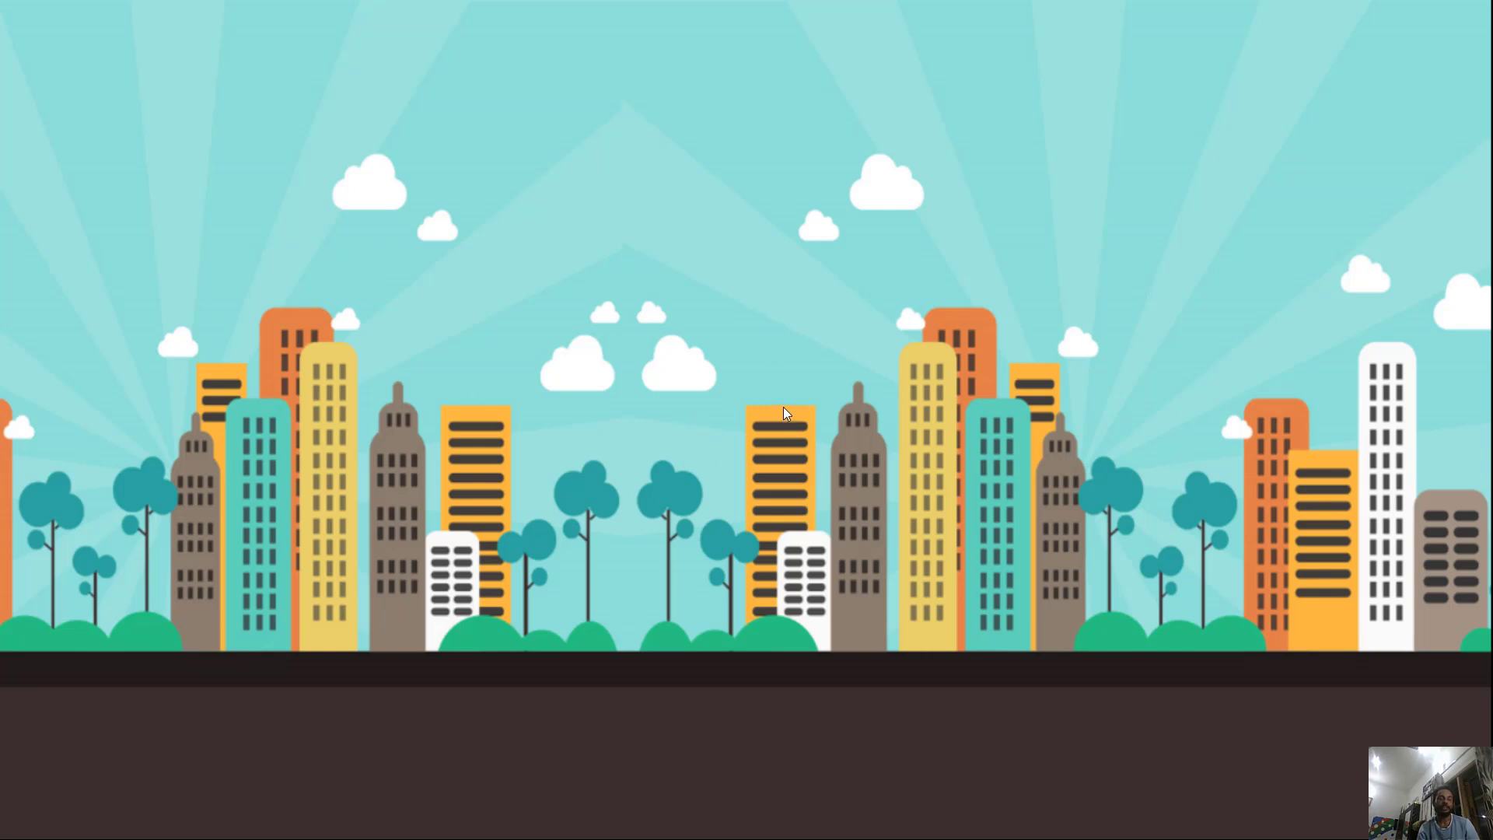
key("Escape")
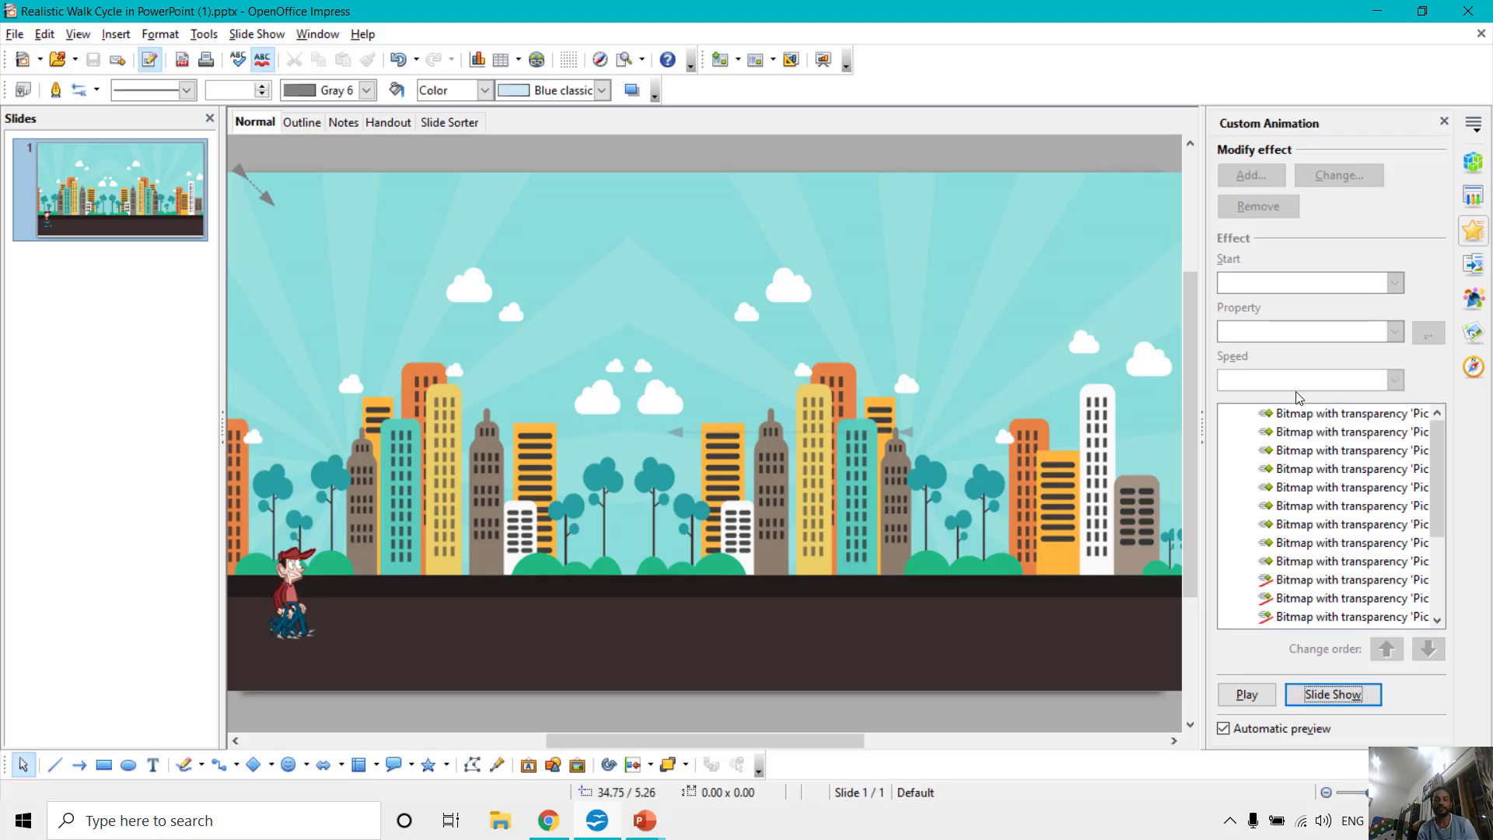
left_click(1322, 413)
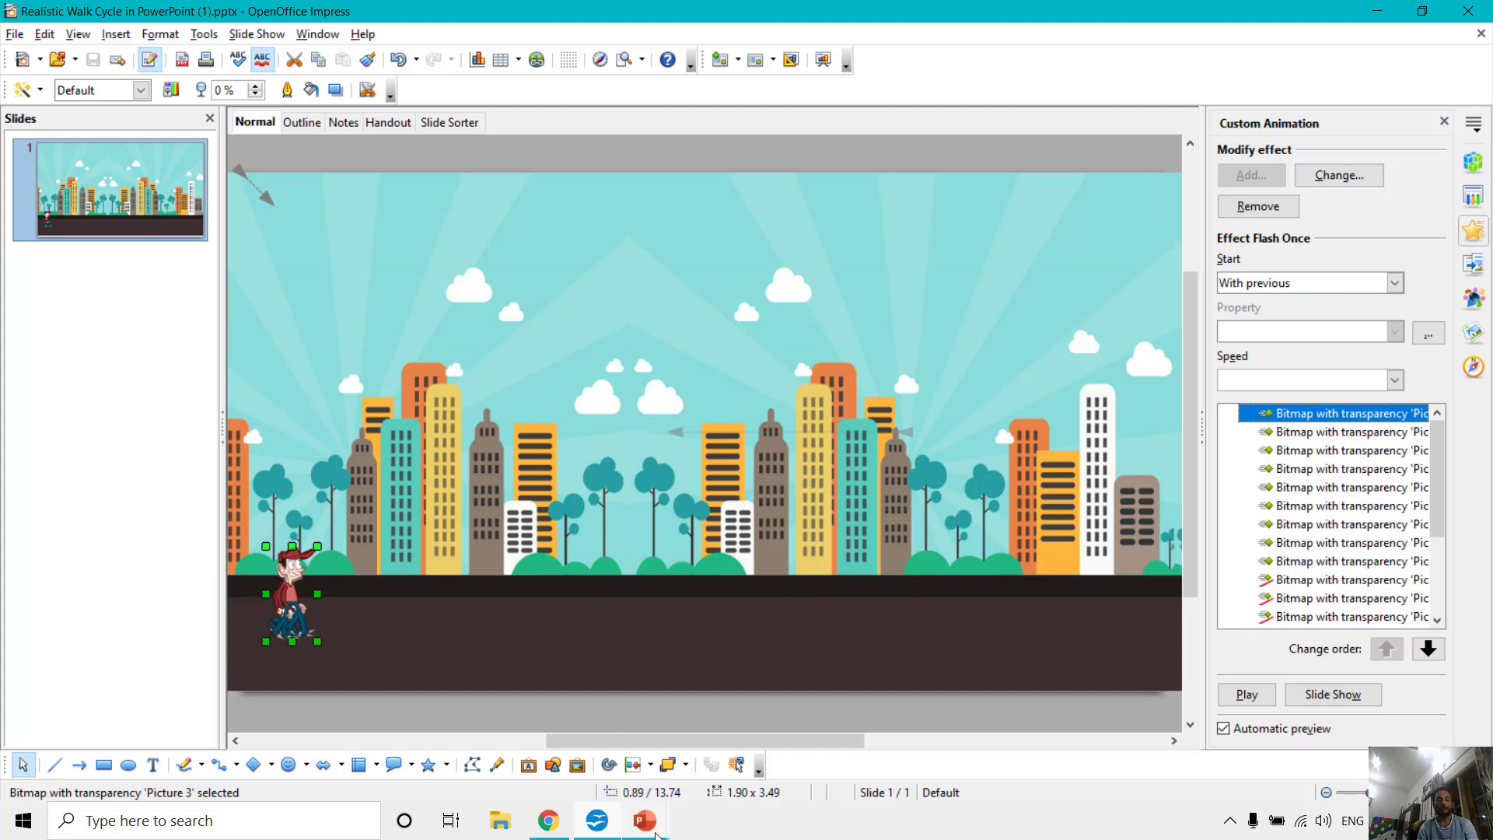
Bring desktop PowerPoint forward and scroll its Animation Pane of Picture 1 Appear and Disappear effects.
mouse_move(650, 826)
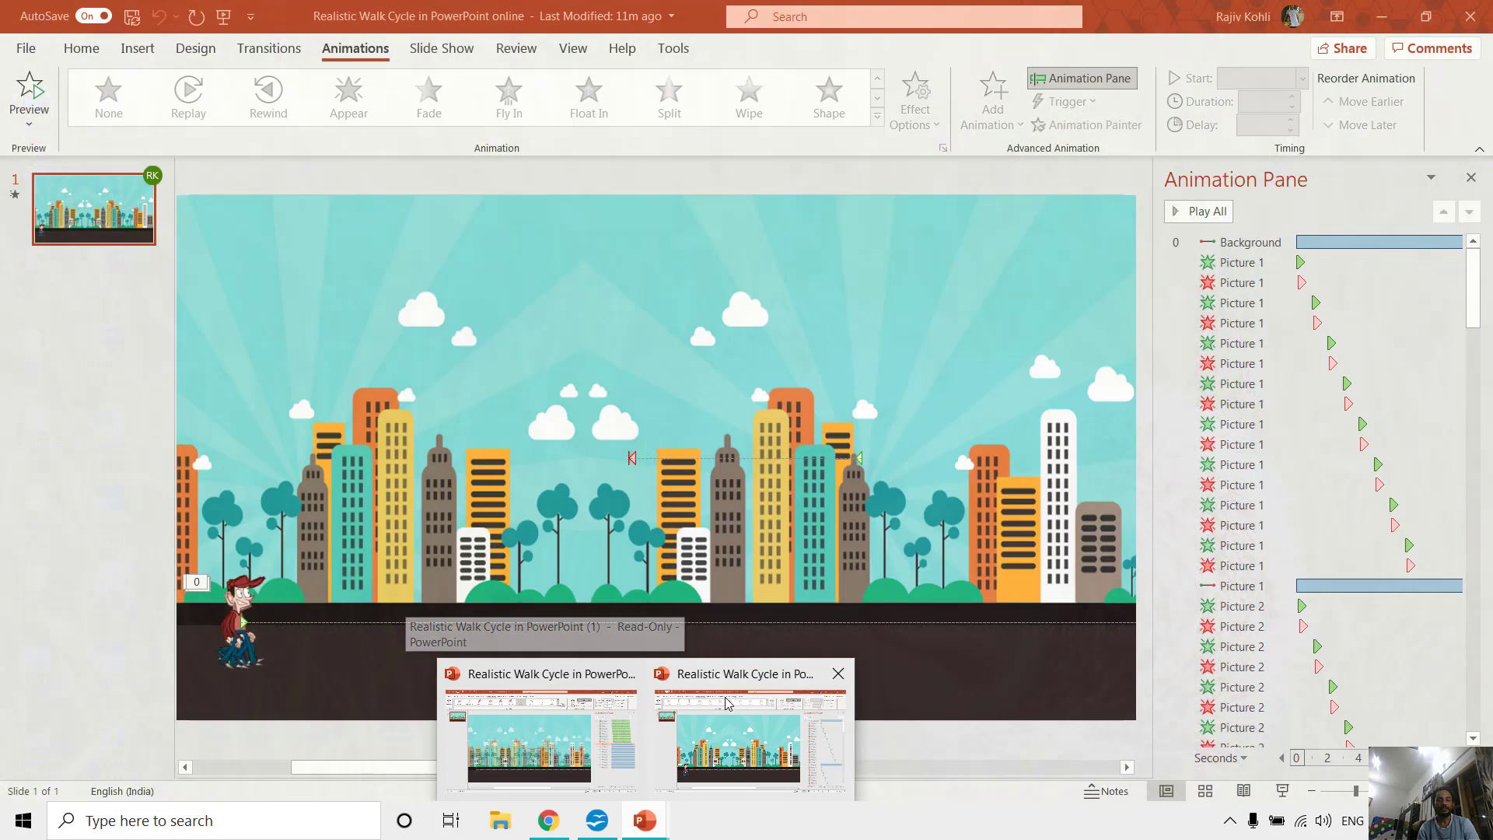
left_click(729, 702)
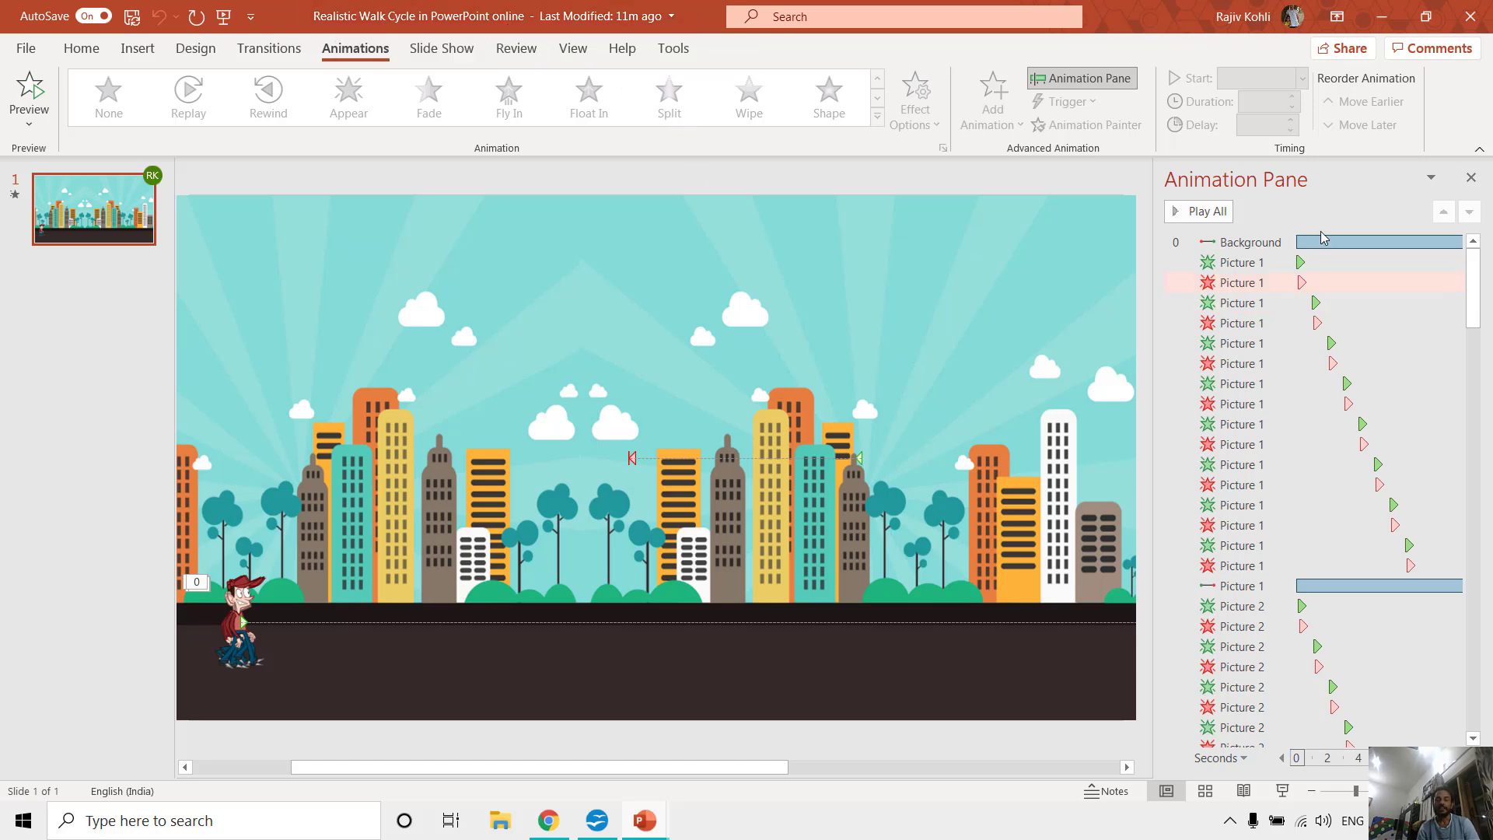
left_click_drag(1477, 265, 908, 277)
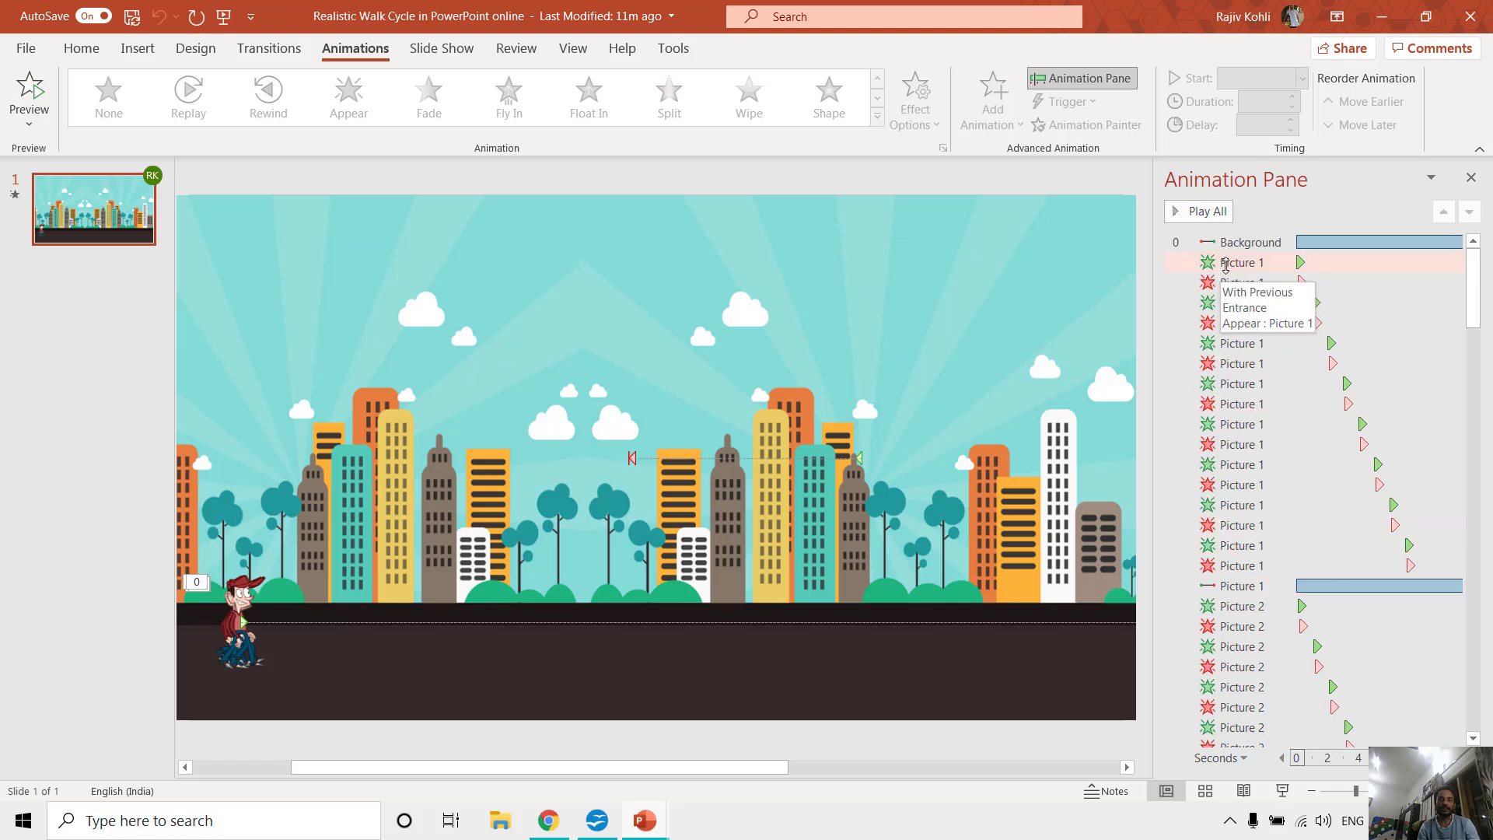
left_click(1226, 263)
left_click(1229, 281)
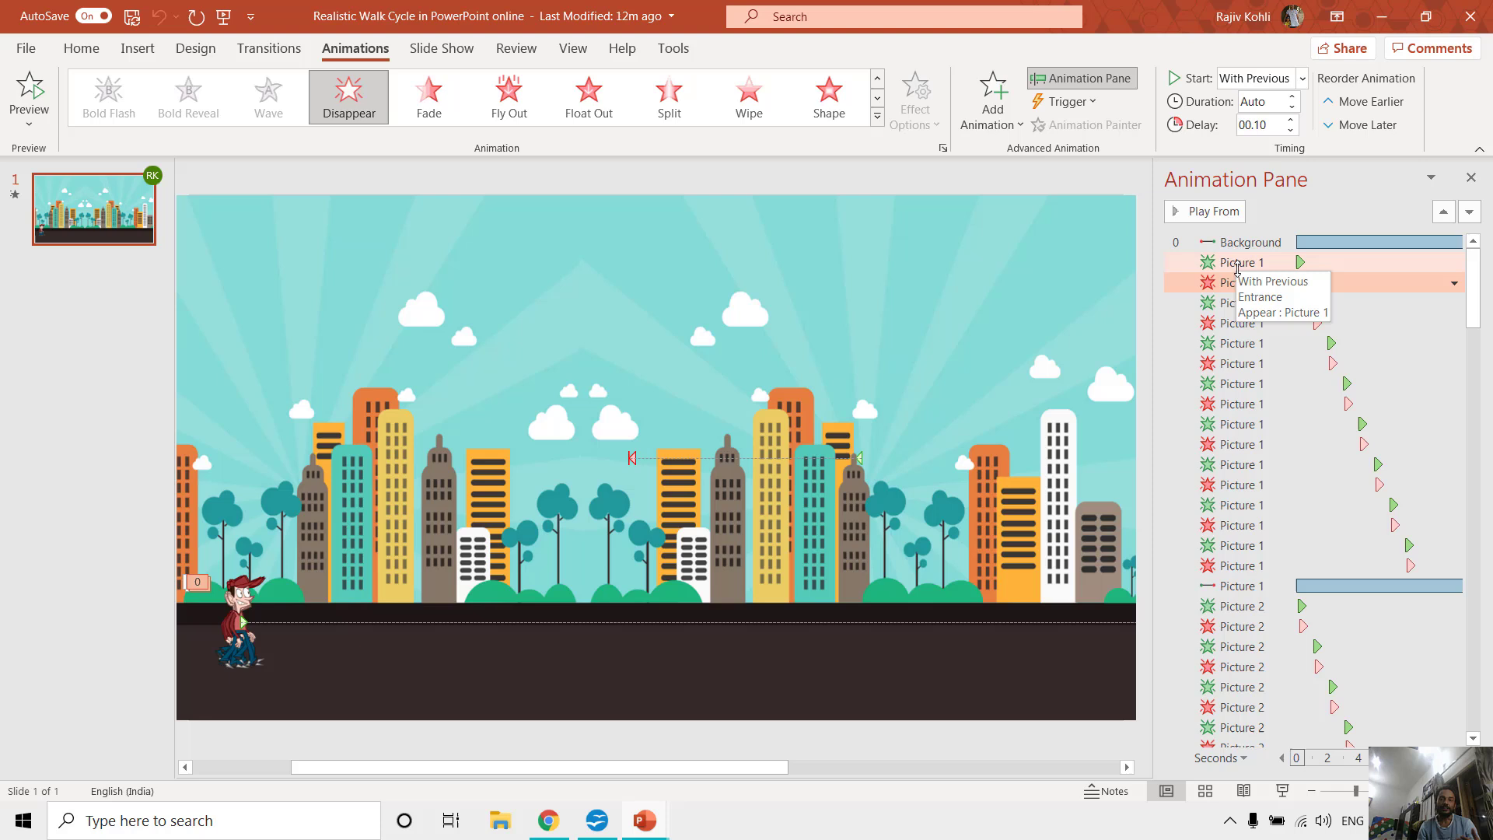
left_click(1246, 261)
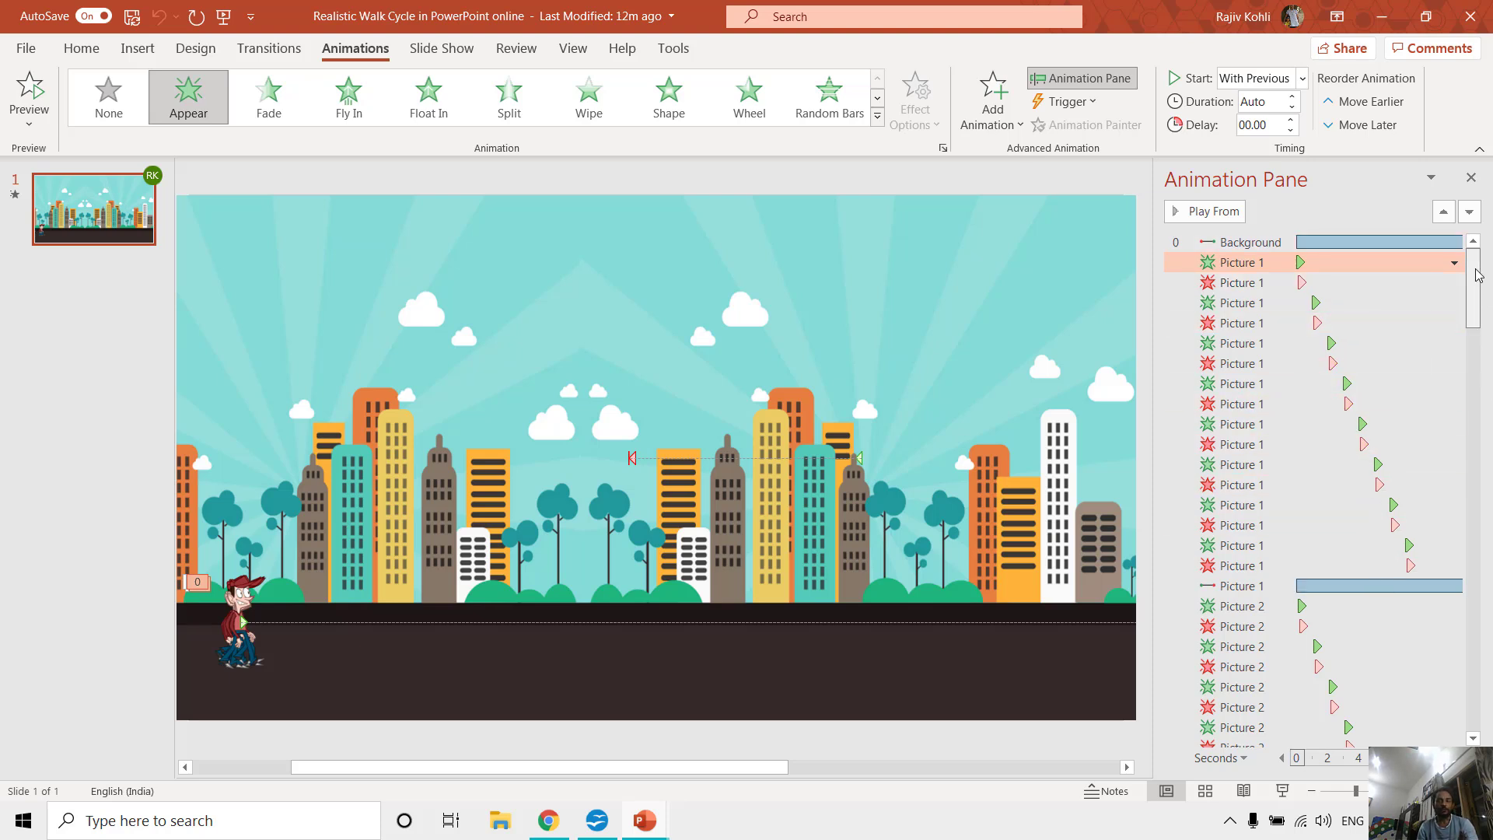
left_click_drag(1478, 274, 1476, 709)
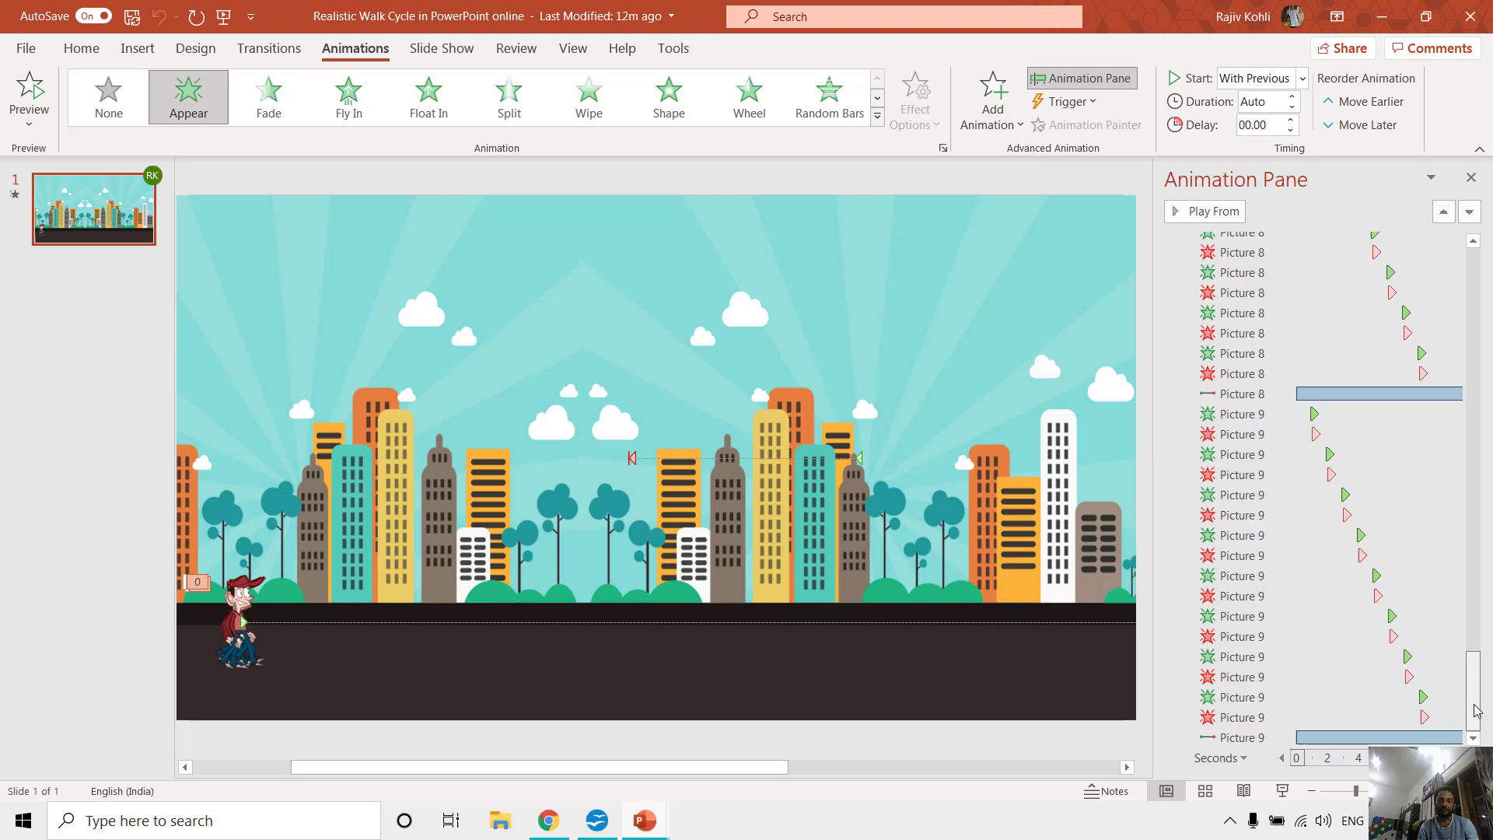